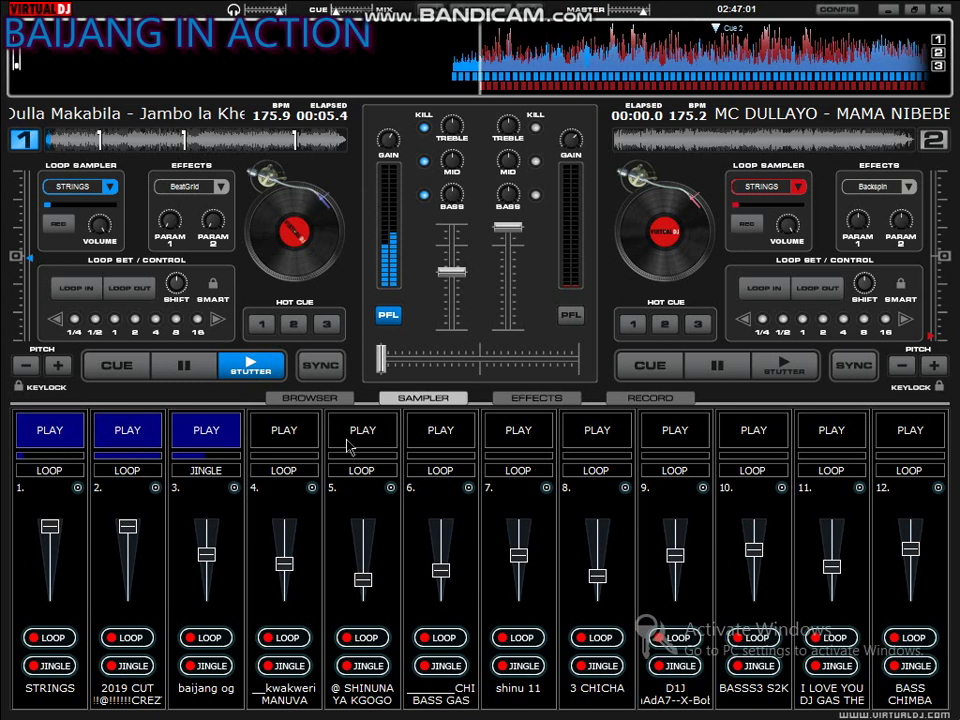
# - Start the sampler loops in slots 4, 8, 7 and 5 over the track playing on deck 1
pyautogui.click(293, 440)
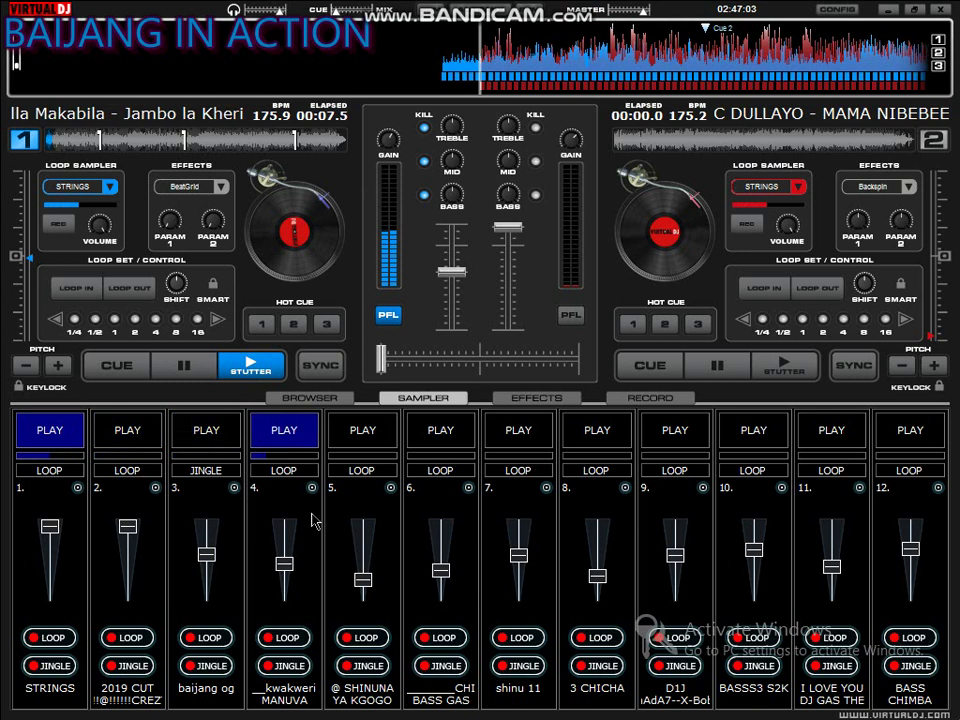
pyautogui.click(619, 440)
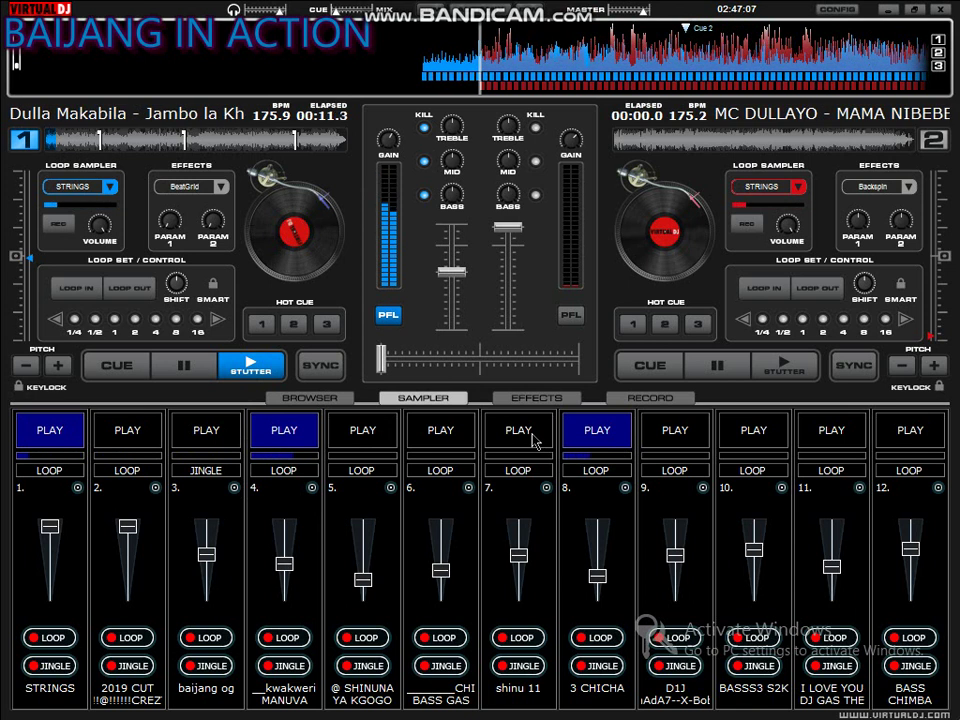
pyautogui.click(535, 441)
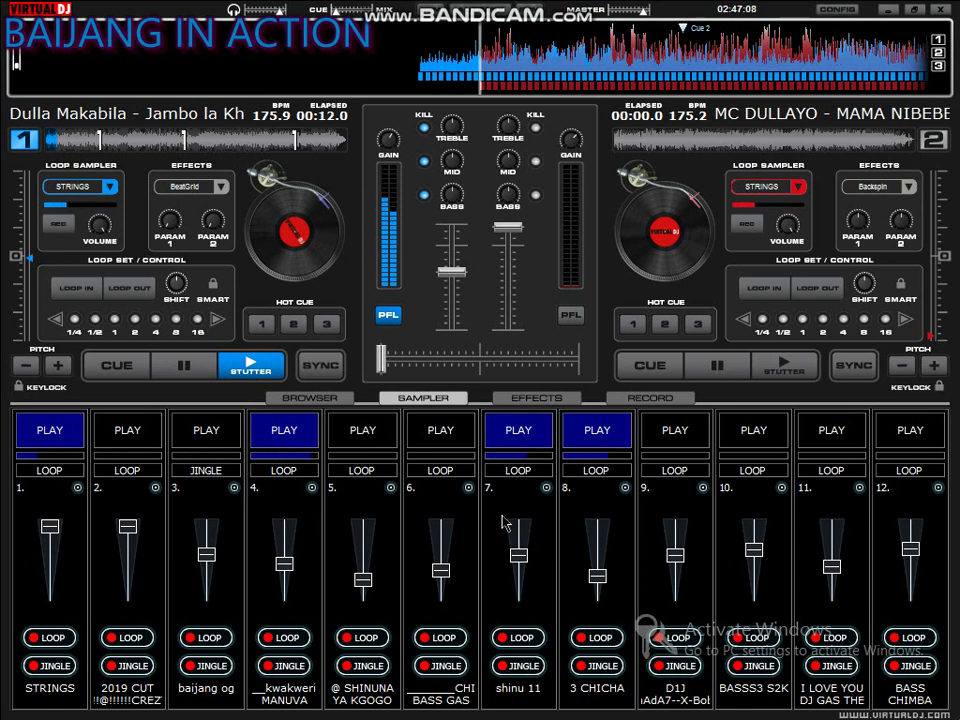
pyautogui.click(385, 438)
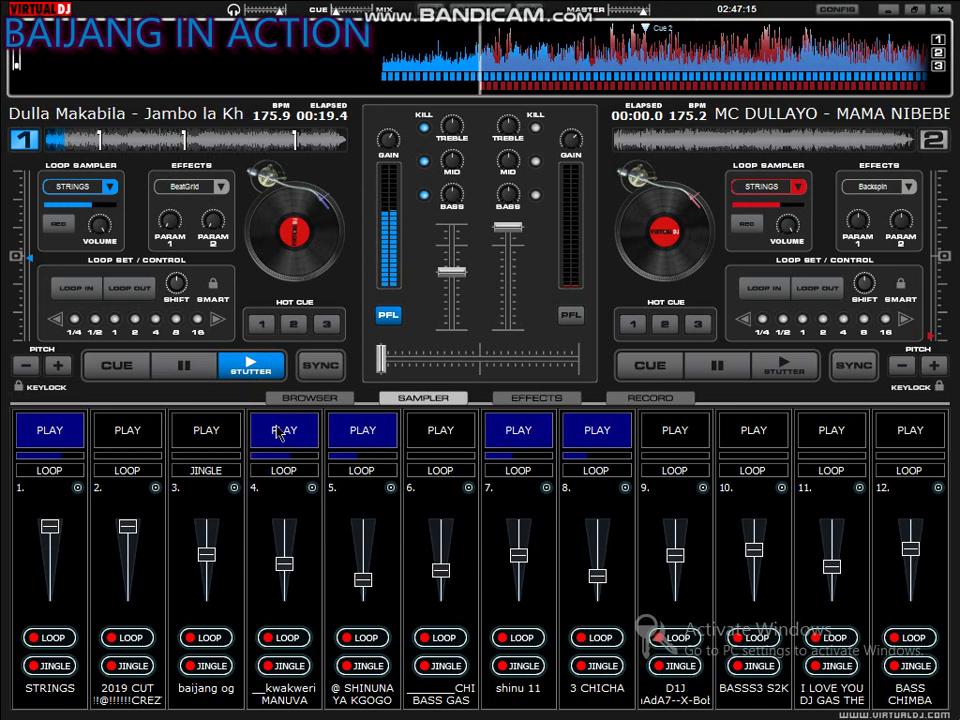
# - Stop the slot 4 loop and slightly raise the volumes of slots 5 and 7
pyautogui.click(281, 432)
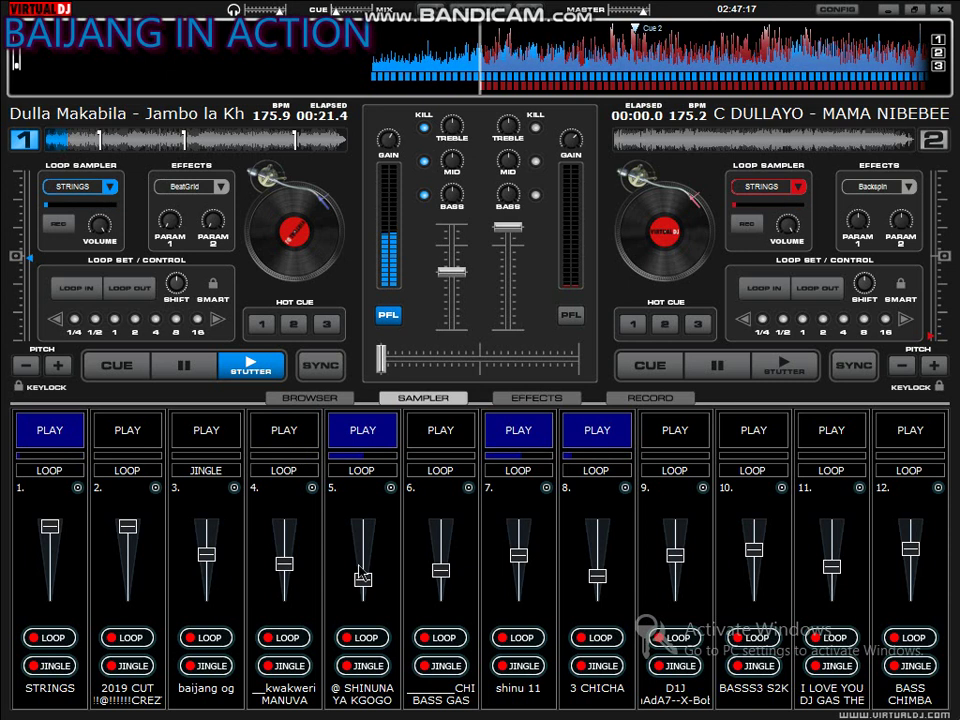
pyautogui.moveTo(365, 580); pyautogui.dragTo(365, 573)
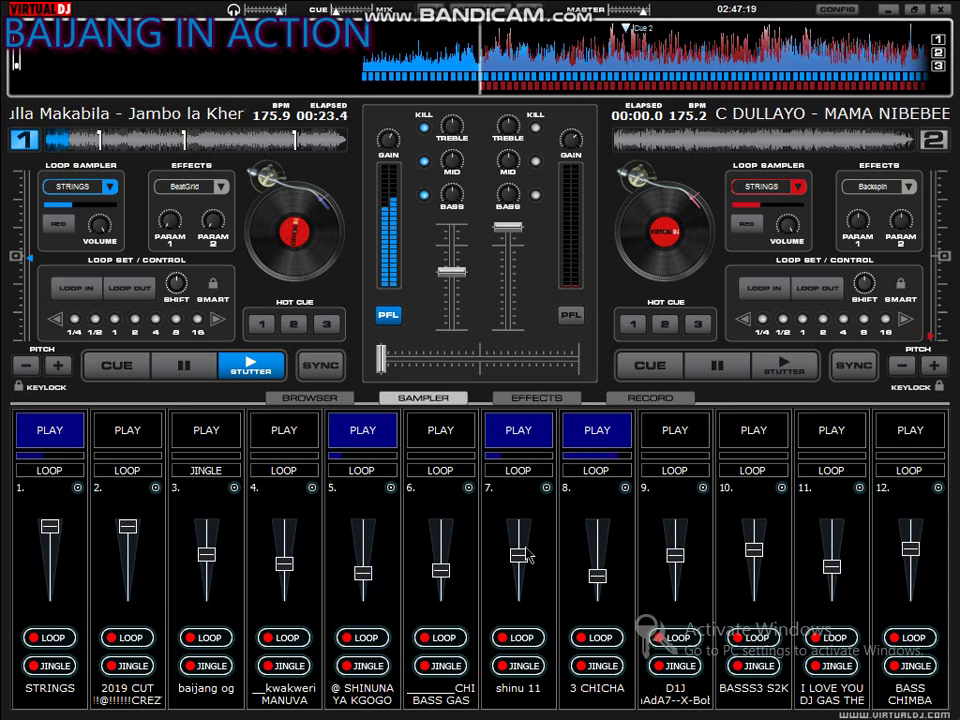
pyautogui.moveTo(529, 557); pyautogui.dragTo(529, 548)
# - Play the samples in slots 9, 10 and 12, and stop the BASSS3 S2K sample in slot 10
pyautogui.click(665, 434)
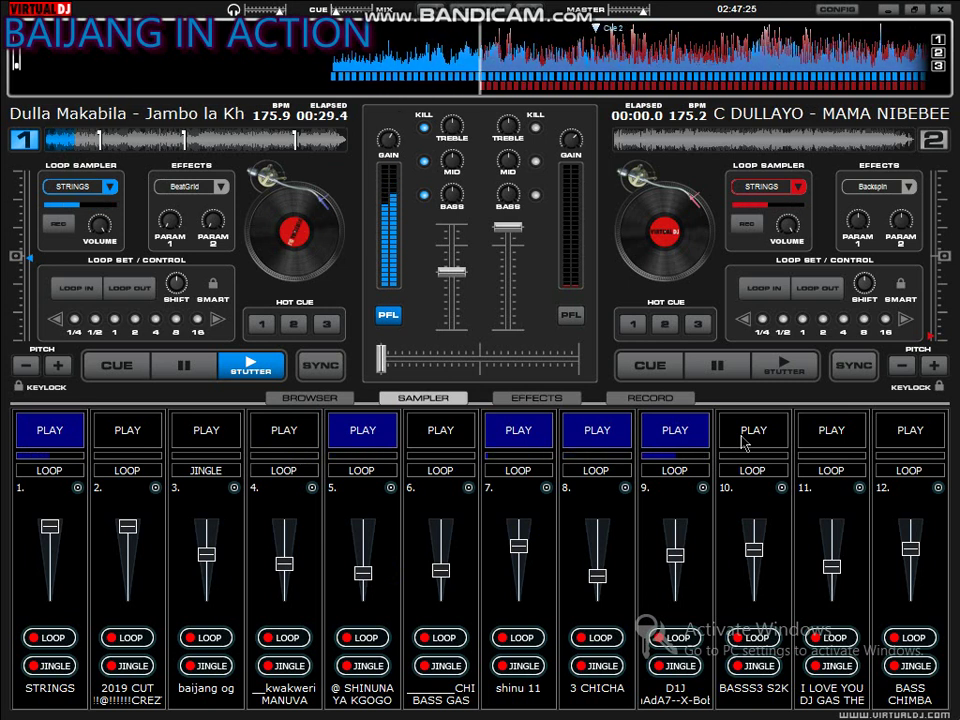
pyautogui.click(743, 440)
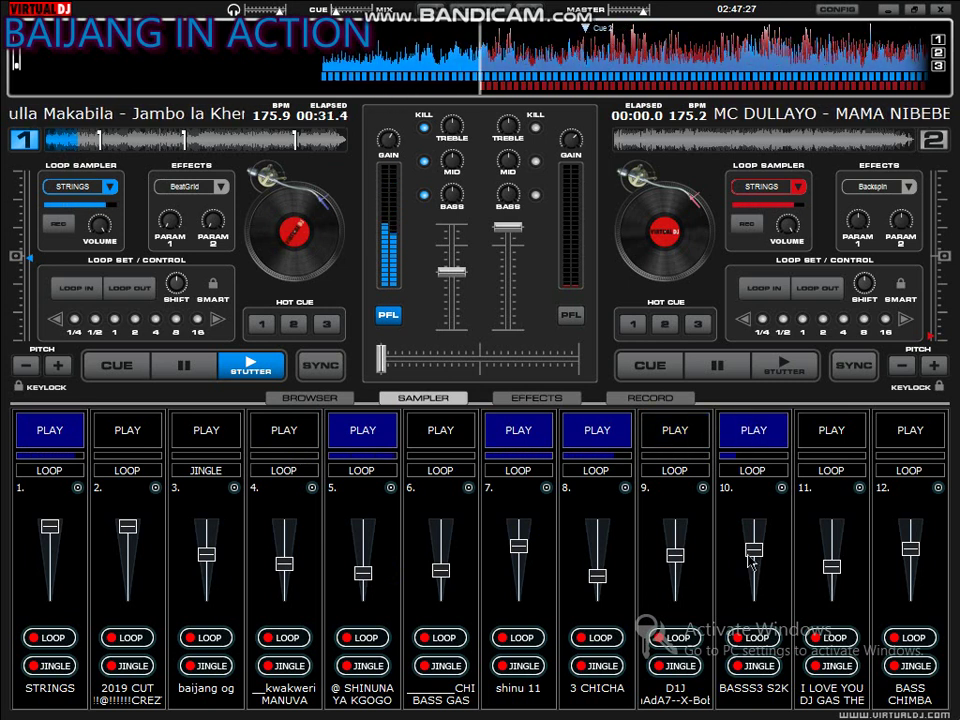
pyautogui.click(915, 435)
pyautogui.click(752, 432)
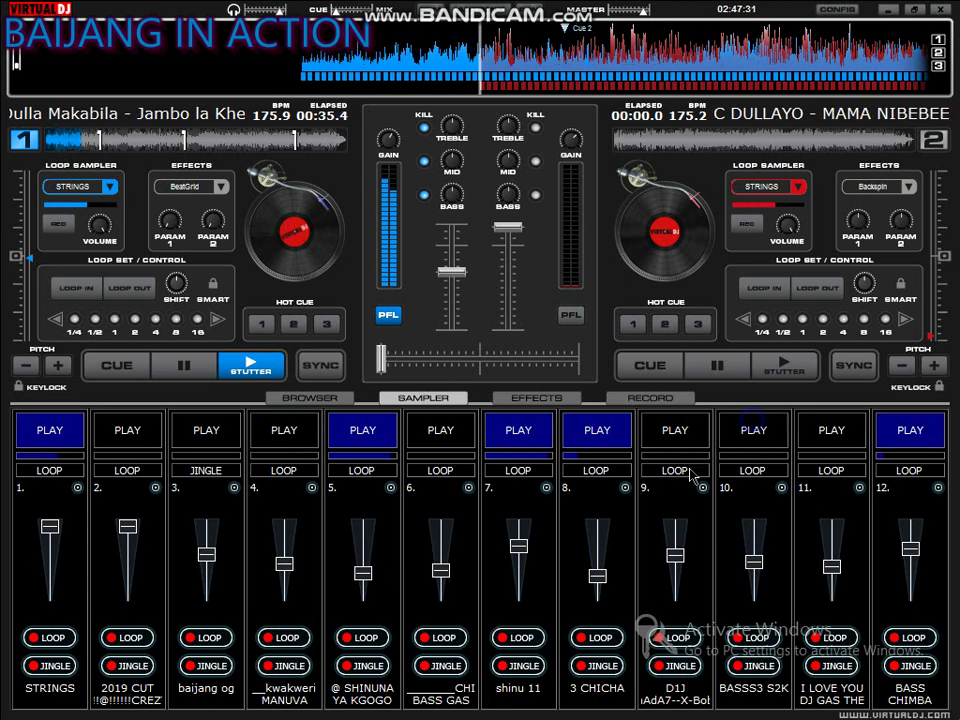
# - Load the "8 KIKI --+++++BOBU7" sample from the CHANGA folder into sampler slot 3
pyautogui.click(234, 493)
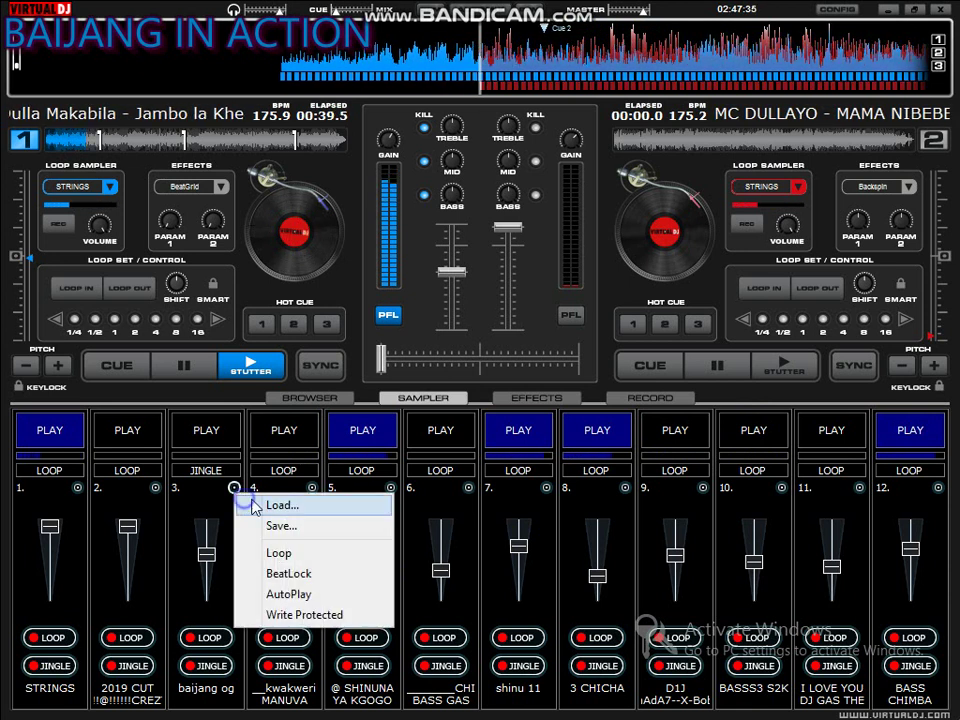
pyautogui.click(254, 505)
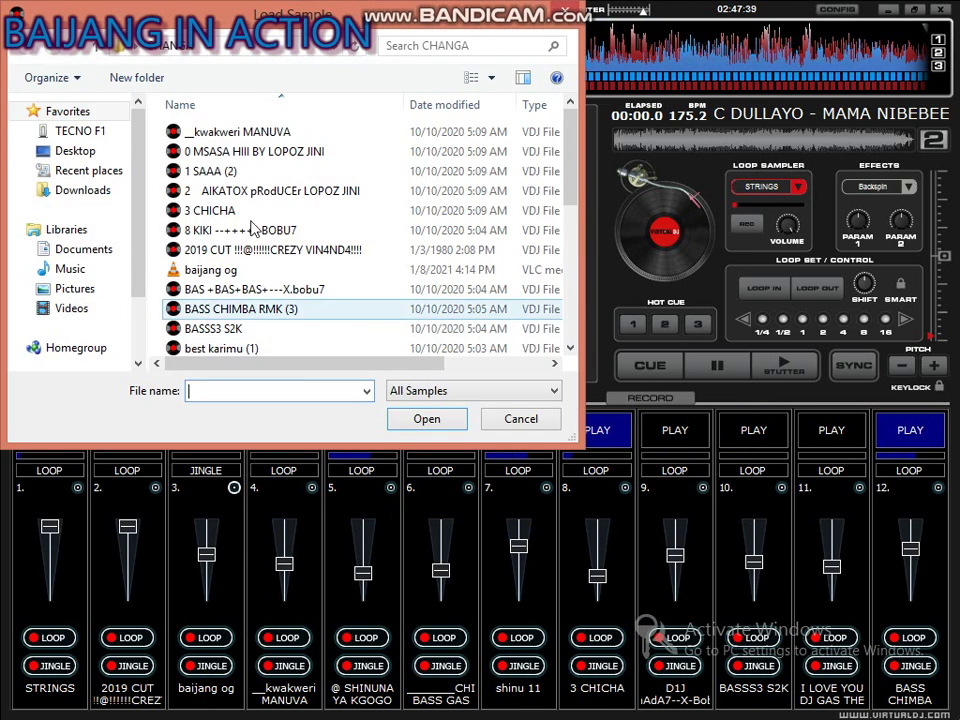
pyautogui.click(268, 236)
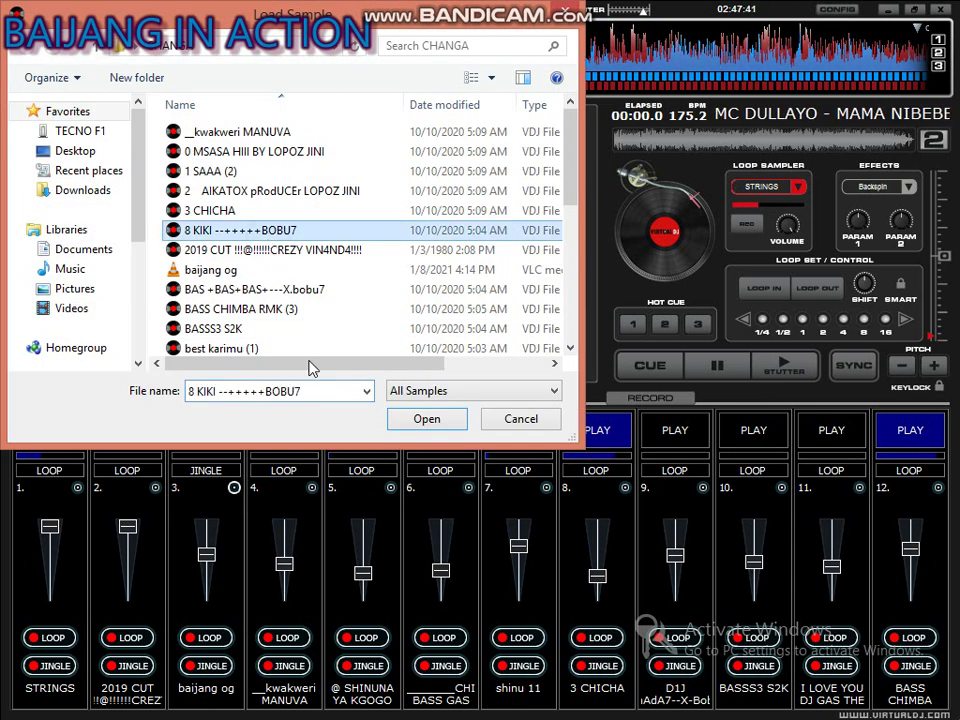
pyautogui.press('Return')
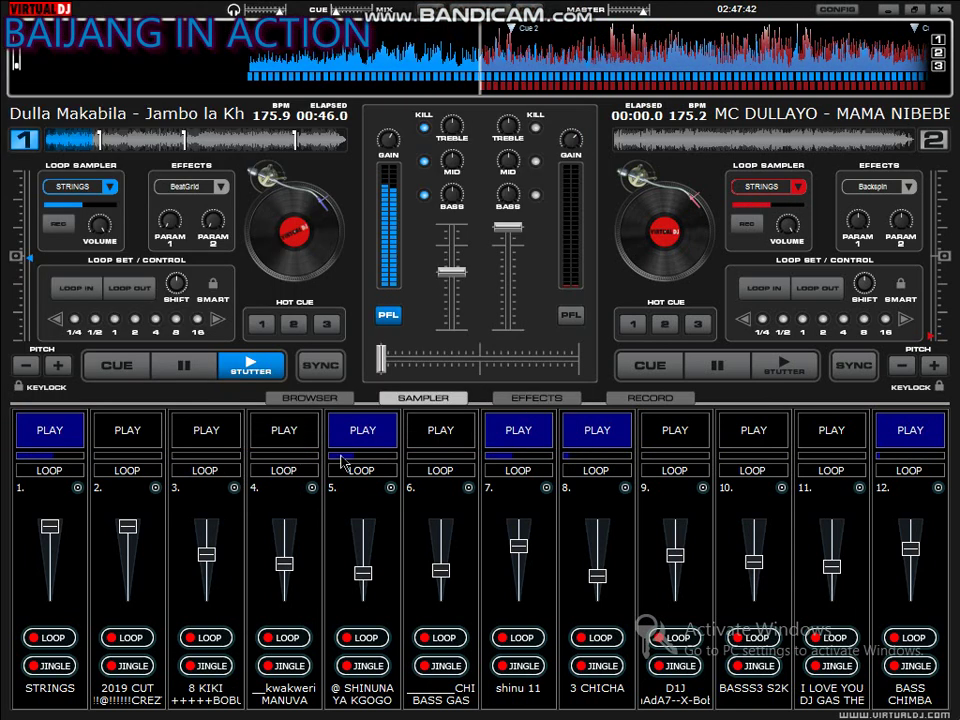
# - Replace the slot 12 loop with the loops in slots 6, 4 and 3, and raise slot 6's volume slightly
pyautogui.click(442, 433)
pyautogui.click(885, 432)
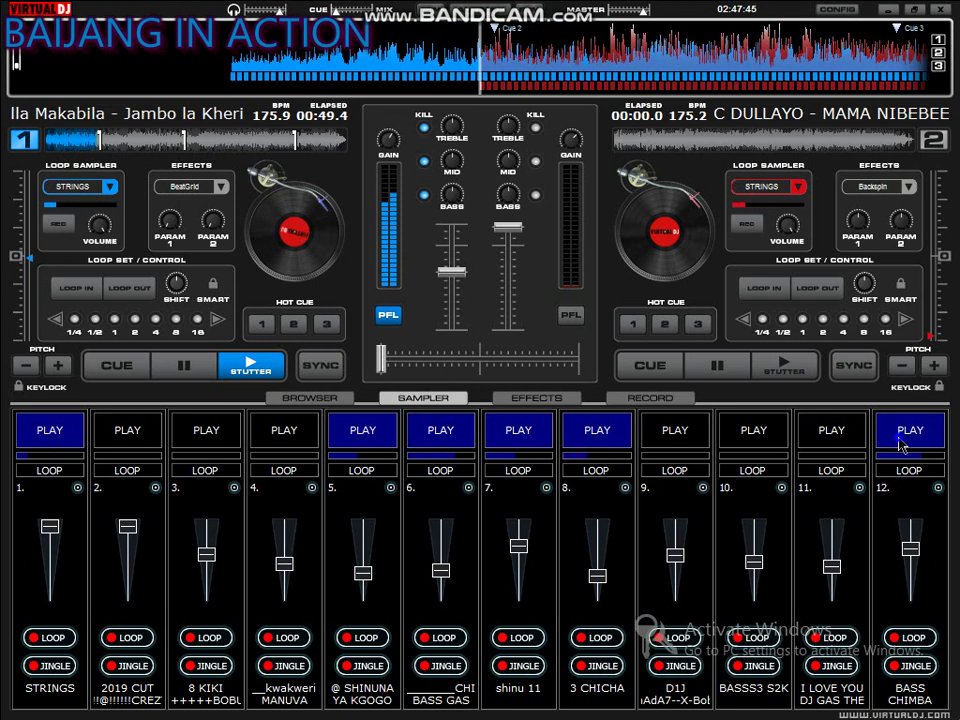
pyautogui.click(289, 437)
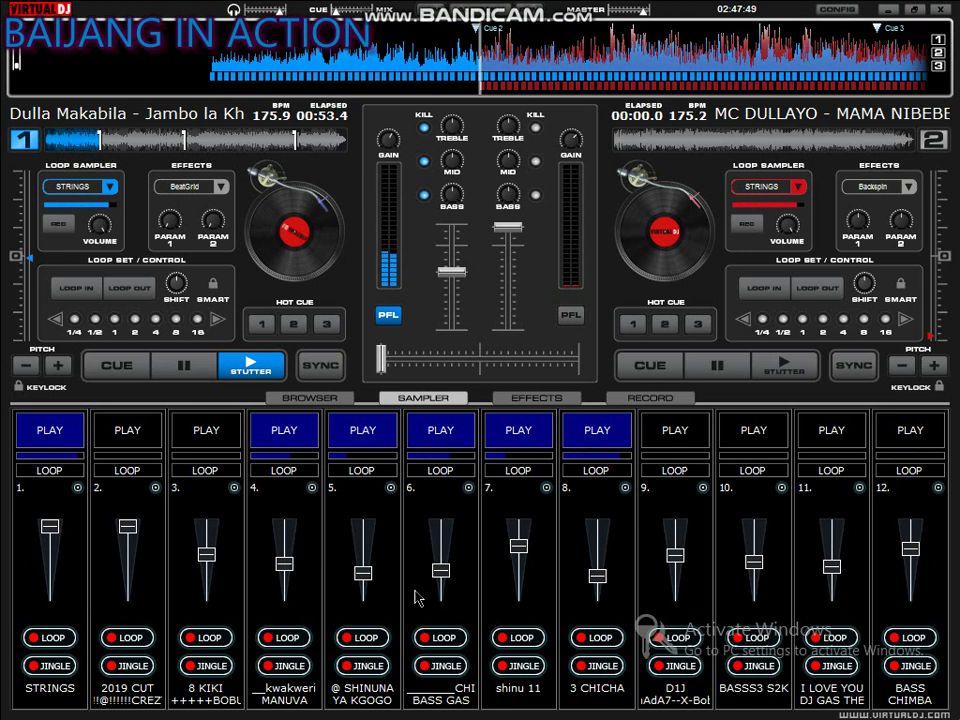
pyautogui.click(438, 559)
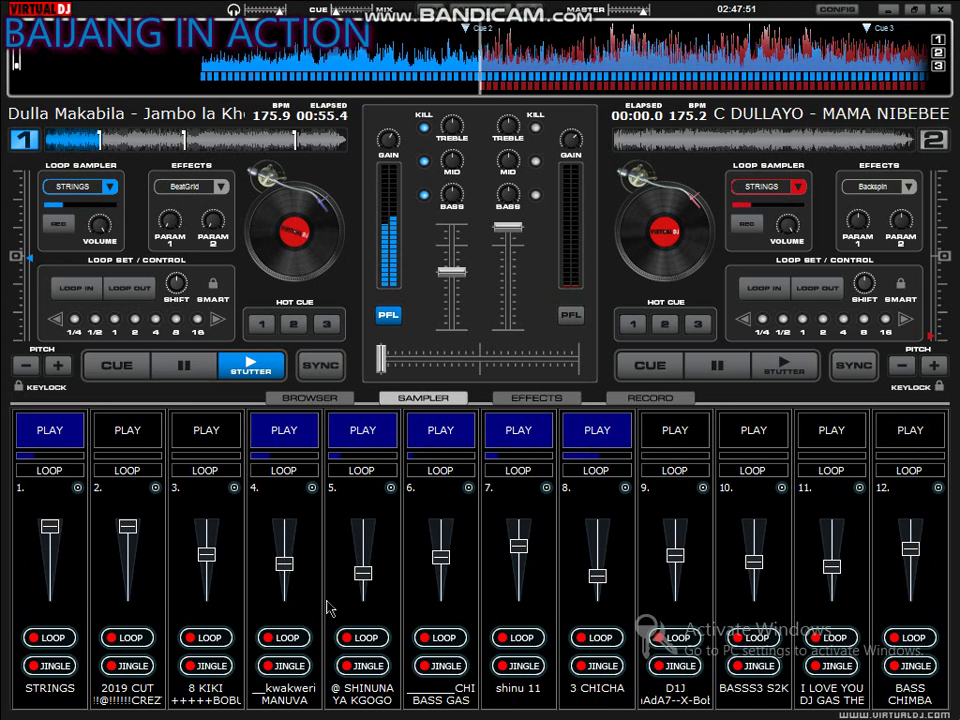
pyautogui.click(210, 436)
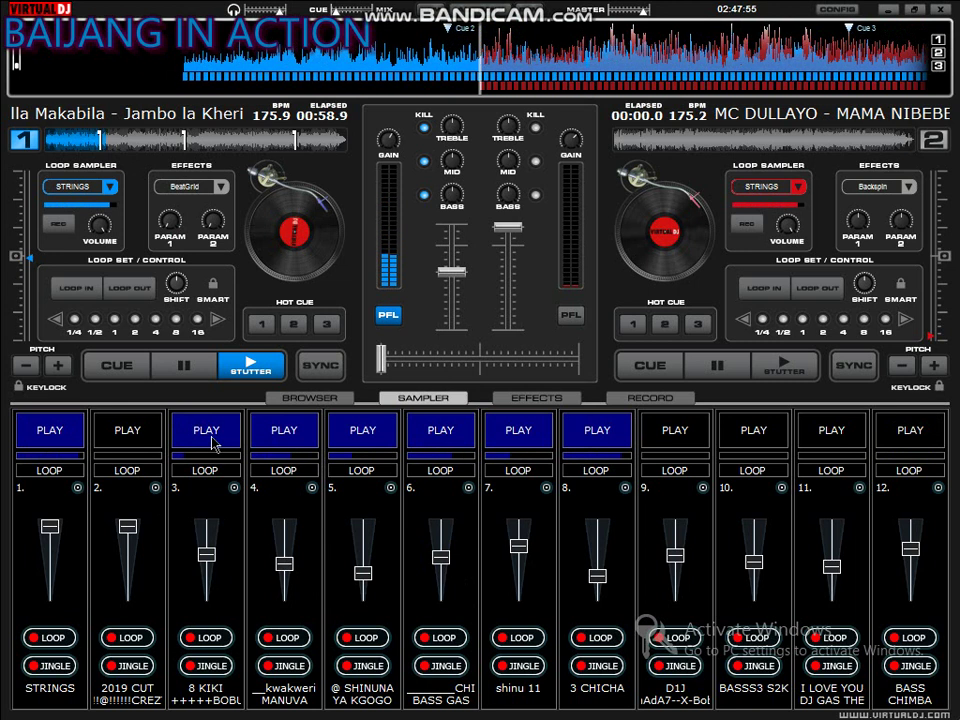
# - Load the "RMK BAND (2)" sample into sampler slot 2
pyautogui.click(155, 488)
pyautogui.press('Return')
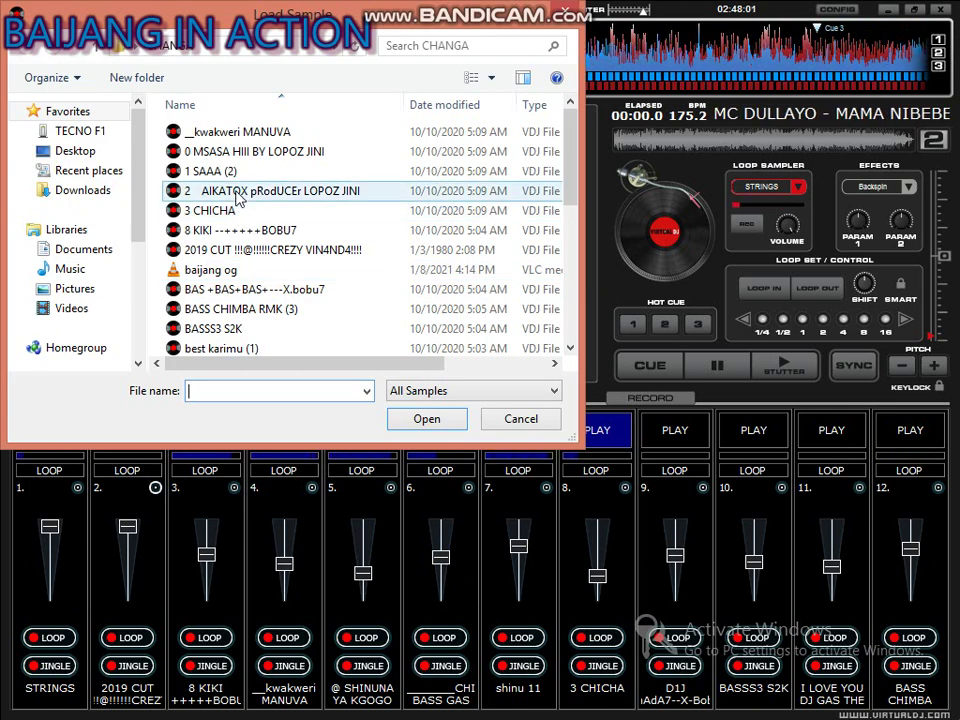
pyautogui.click(237, 193)
pyautogui.scroll(-5, 243, 205)
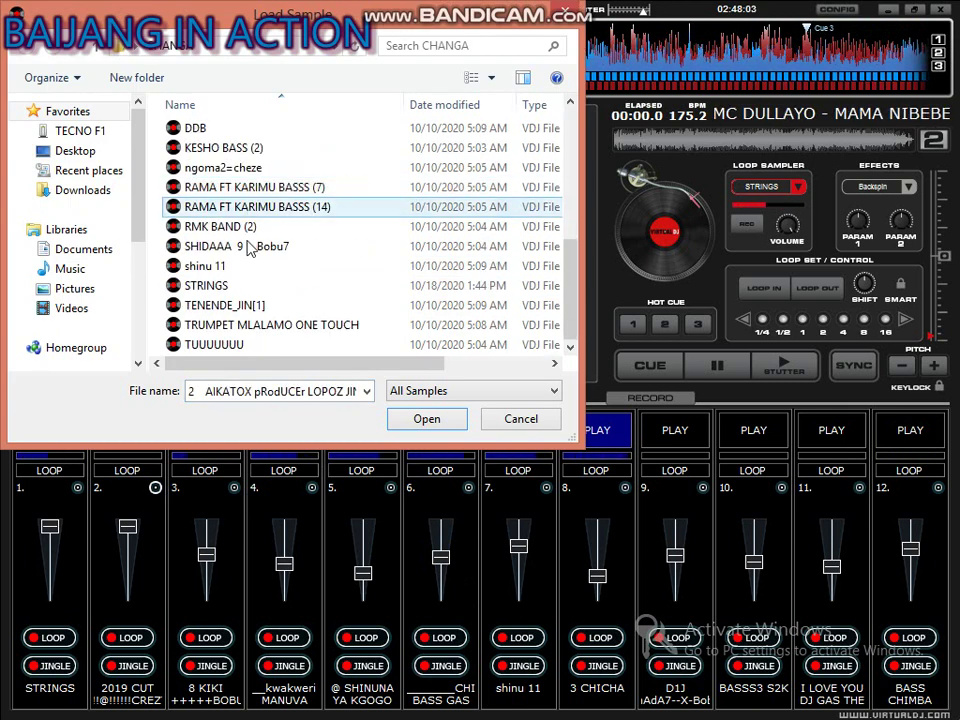
pyautogui.doubleClick(233, 227)
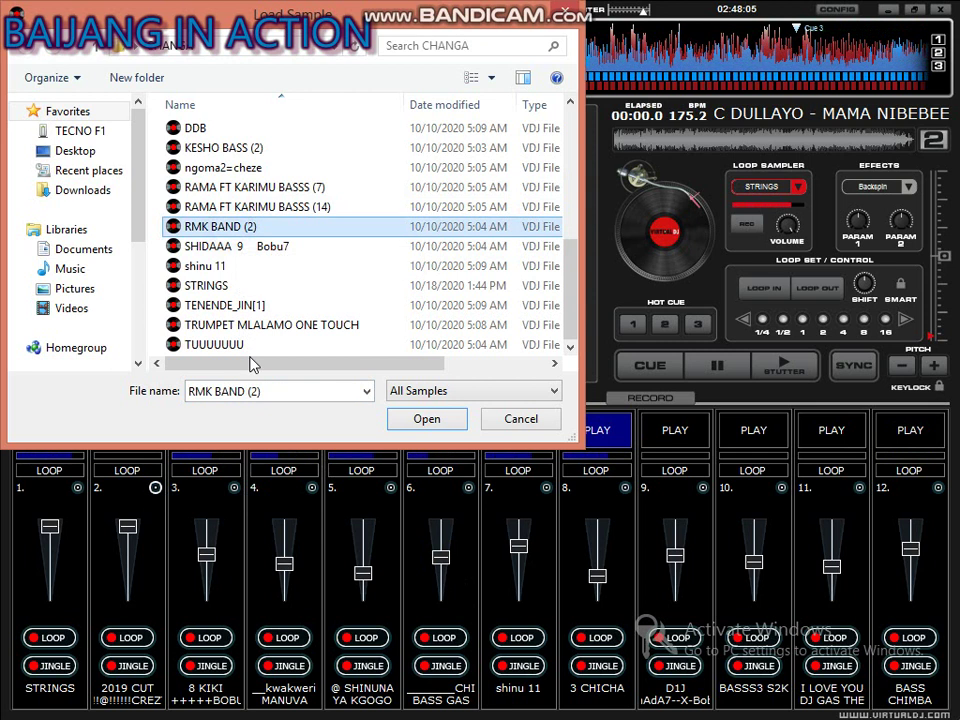
# - Stop the loops in slots 3 and 6 and start the D1J sample in slot 9
pyautogui.click(205, 437)
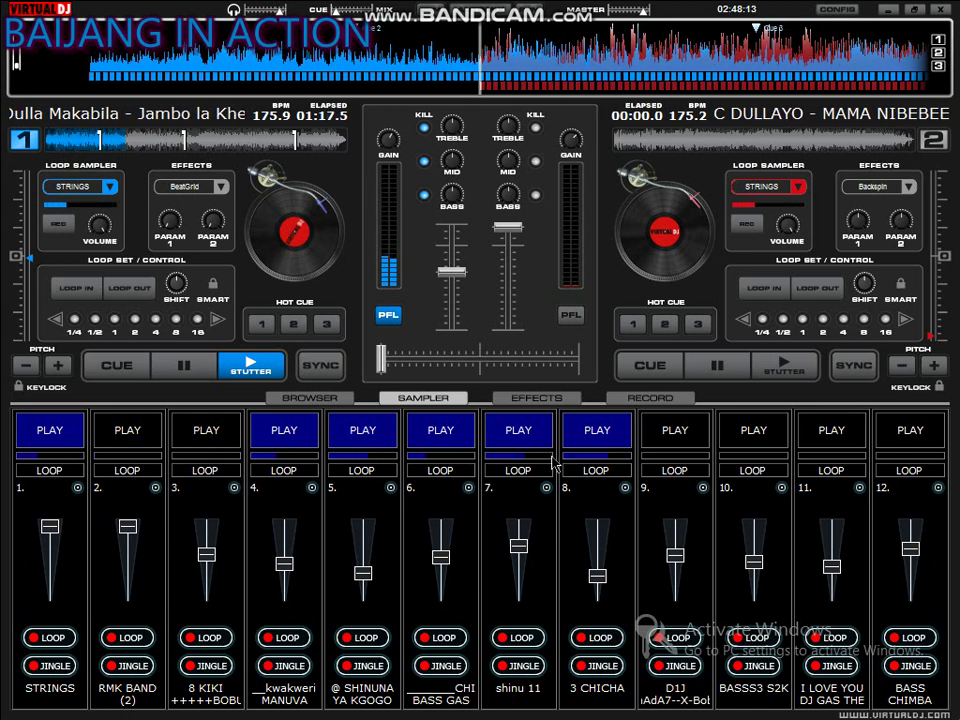
pyautogui.click(445, 430)
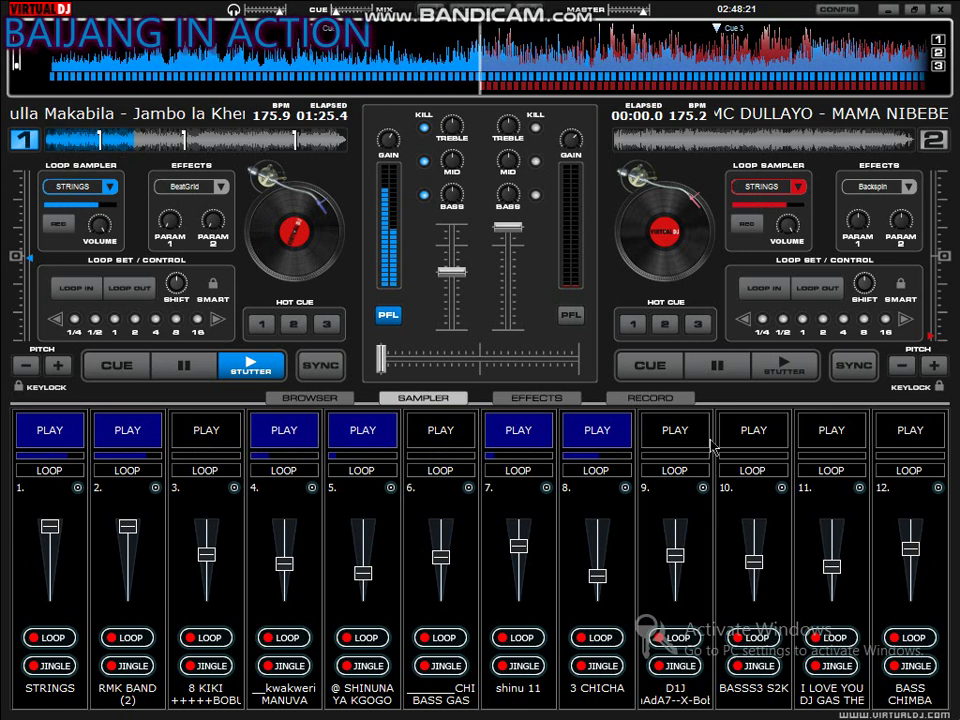
pyautogui.click(678, 446)
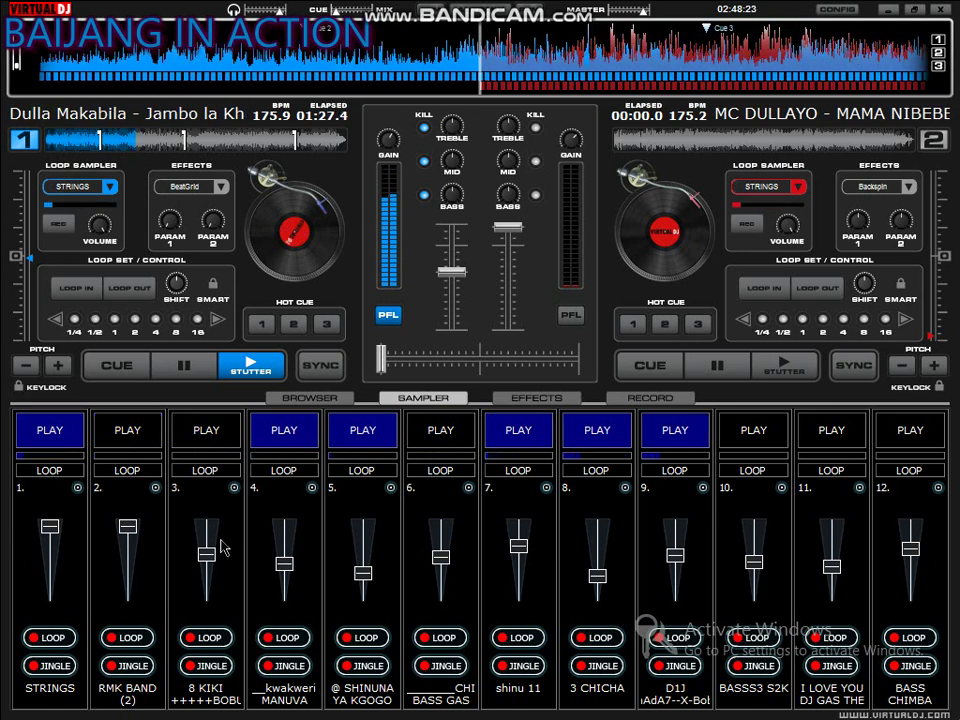
# - Load the "TRUMPET MLALAMO ONE TOUCH" sample into sampler slot 3
pyautogui.click(235, 489)
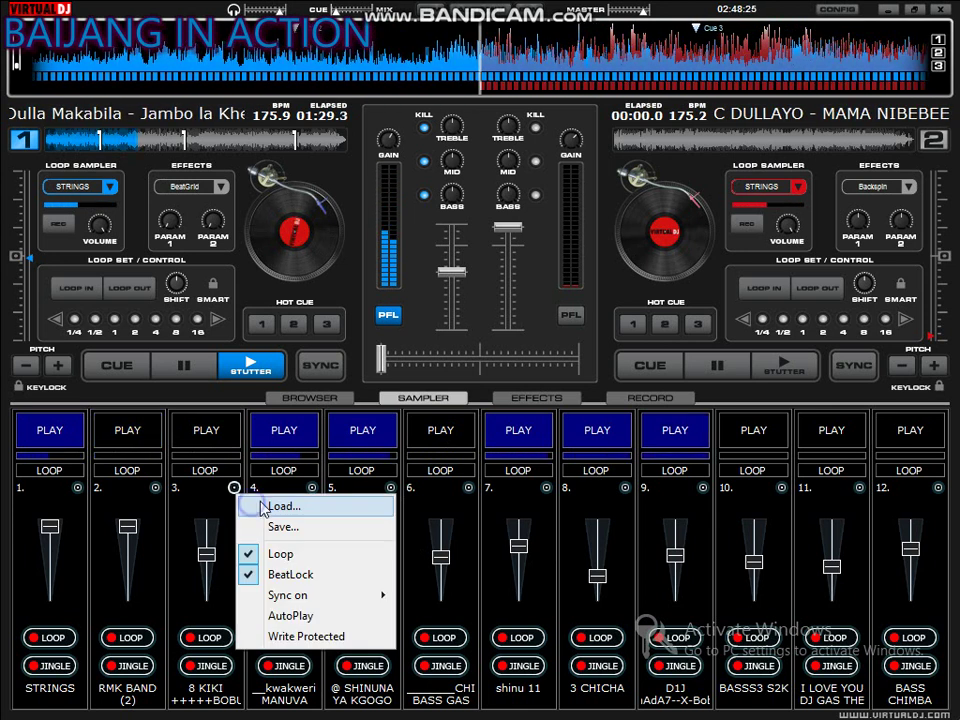
pyautogui.click(258, 506)
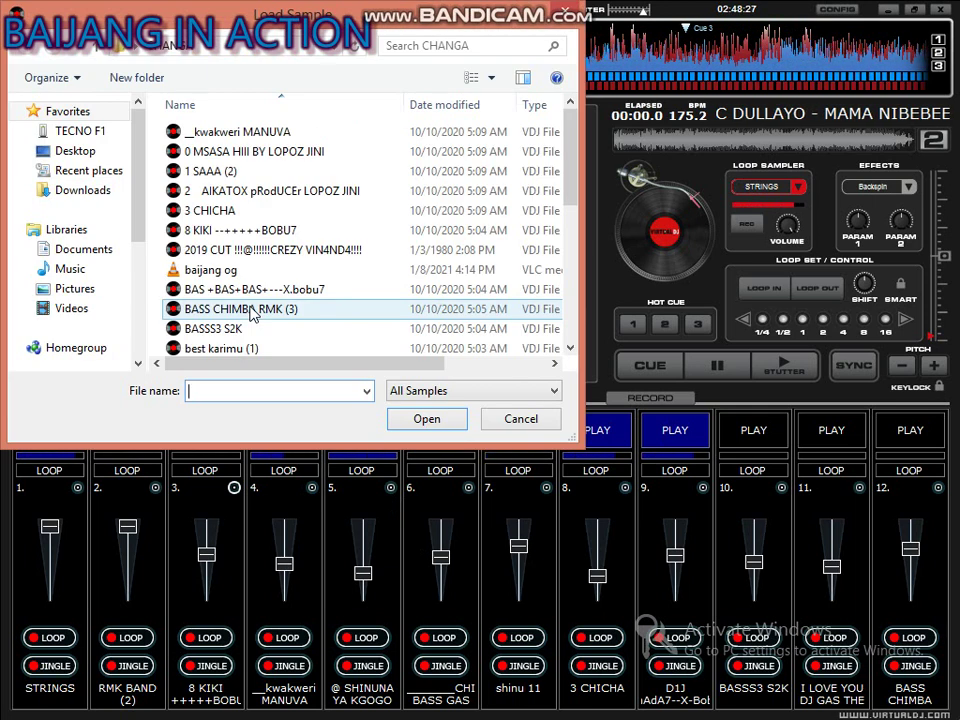
pyautogui.click(252, 311)
pyautogui.scroll(-4, 252, 313)
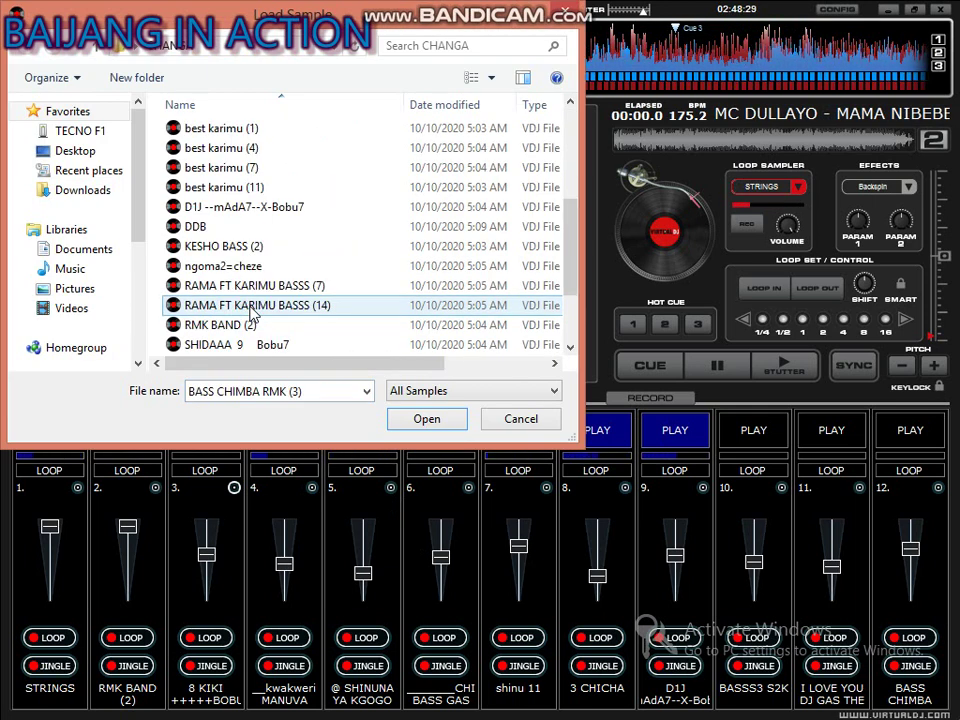
pyautogui.scroll(-2, 252, 313)
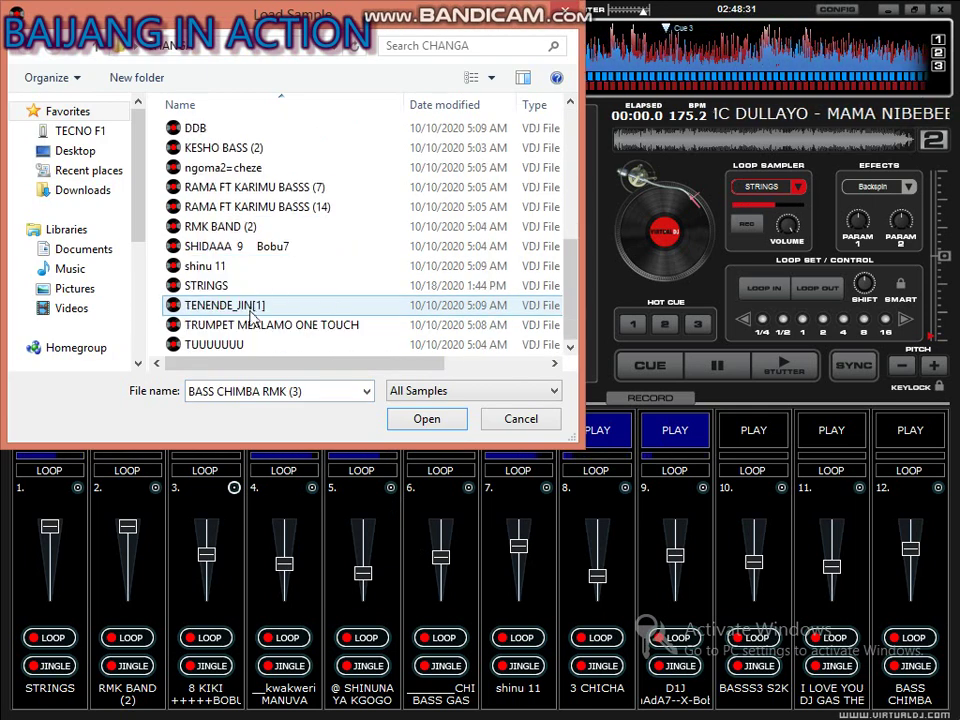
pyautogui.click(251, 325)
pyautogui.press('Return')
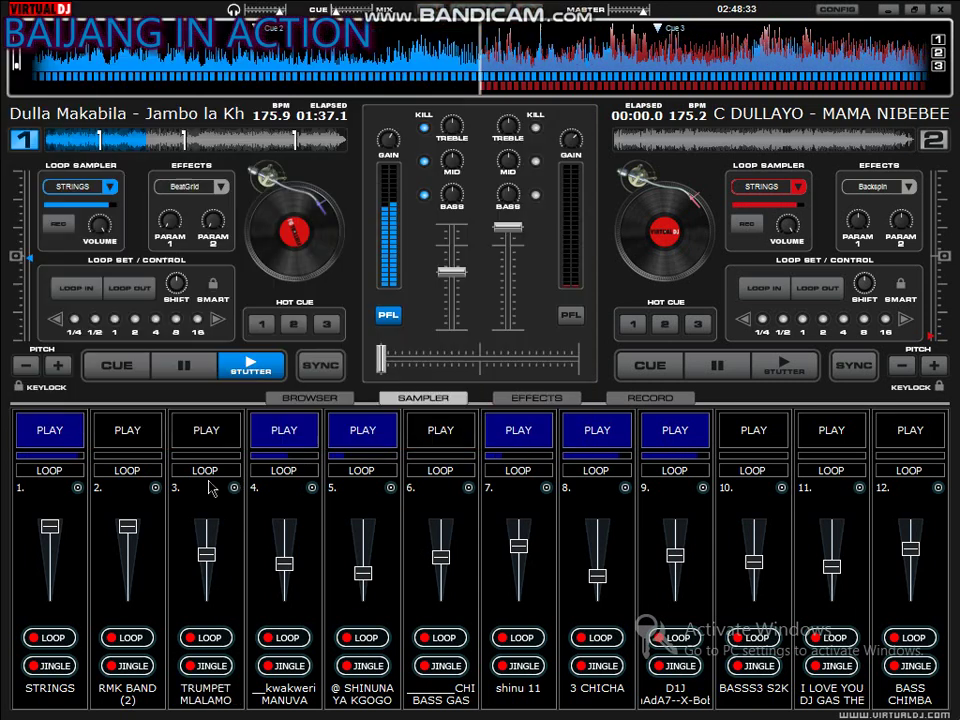
# - Lower slot 3's volume, start its trumpet loop, and stop the slot 9 sample
pyautogui.click(207, 568)
pyautogui.click(207, 430)
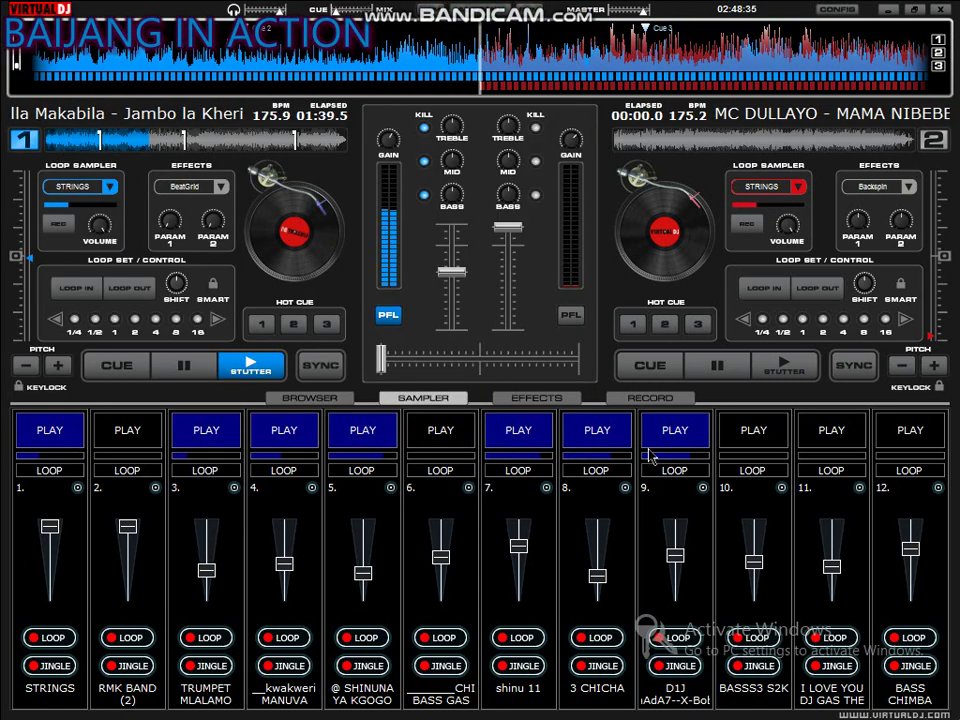
pyautogui.click(675, 430)
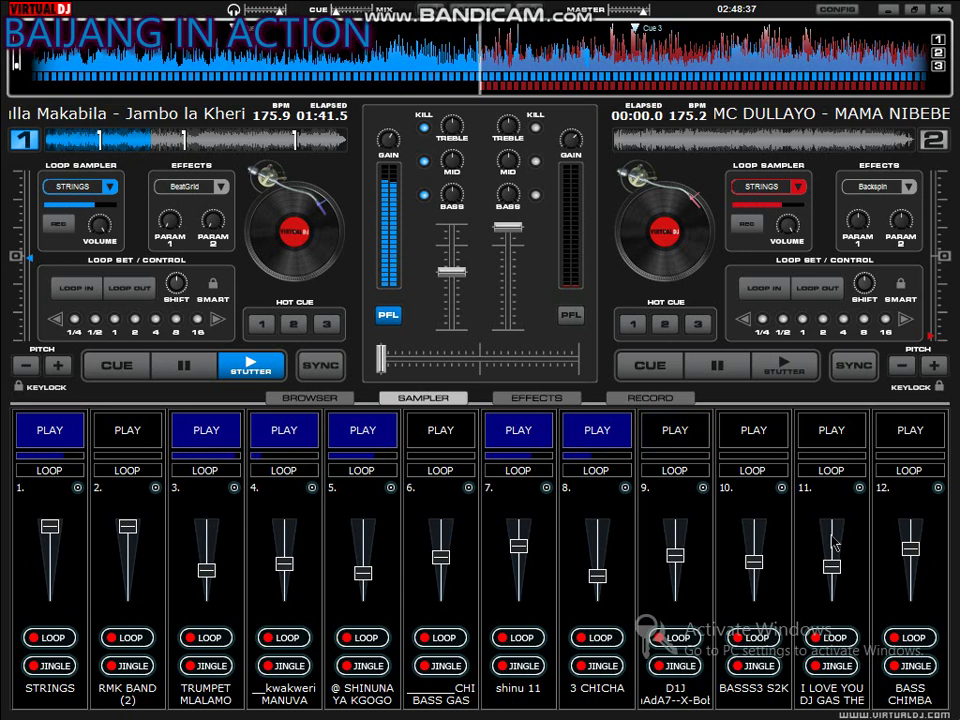
# - Load the "TENENDE_JIN[1]" sample into sampler slot 2
pyautogui.click(156, 489)
pyautogui.click(185, 497)
pyautogui.click(322, 290)
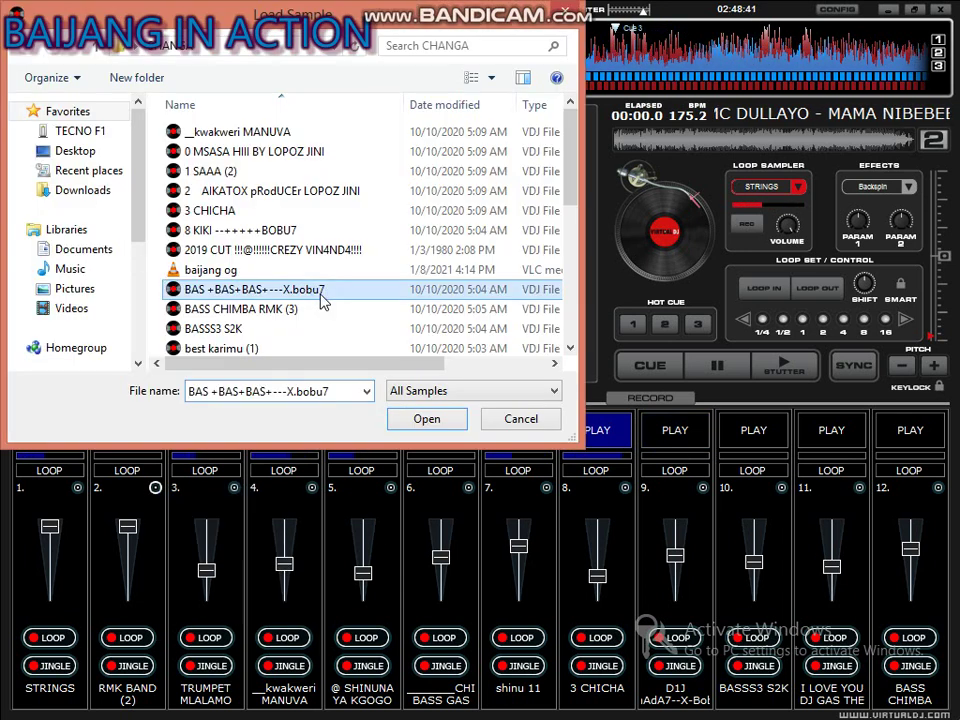
pyautogui.scroll(-5, 322, 300)
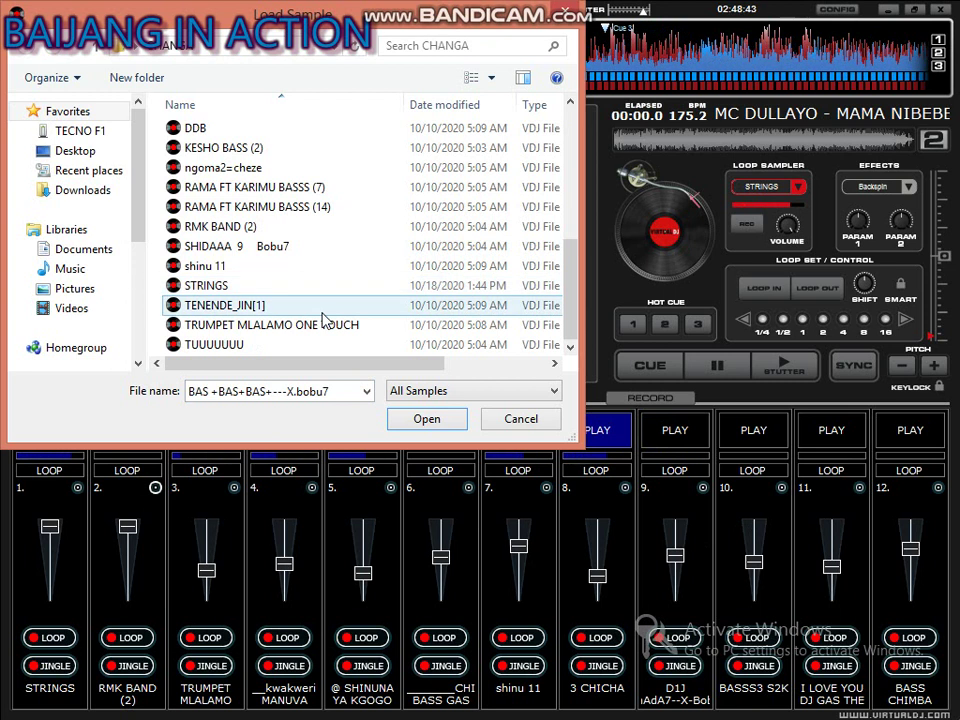
pyautogui.doubleClick(317, 305)
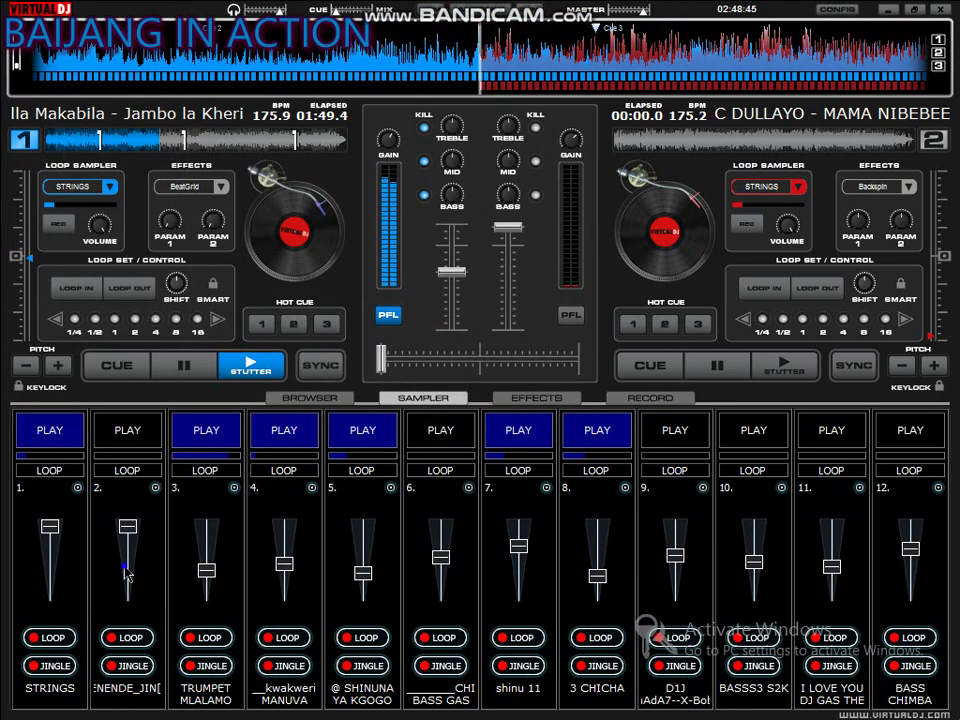
# - Start the slot 2 loop and bring its volume down to around the middle of the fader
pyautogui.click(125, 568)
pyautogui.click(132, 438)
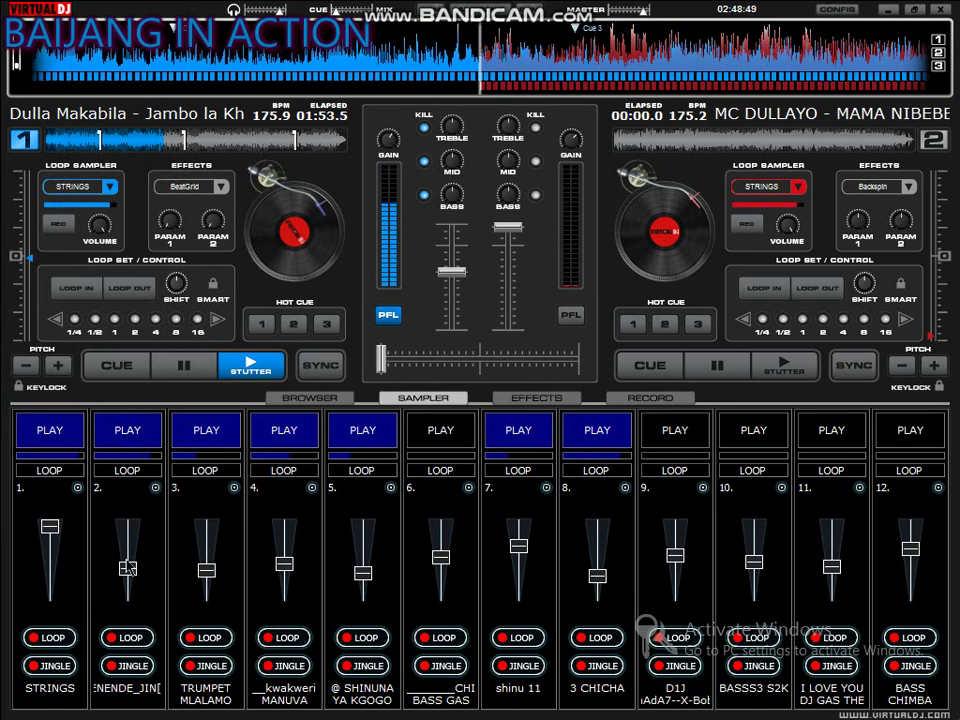
pyautogui.moveTo(128, 568); pyautogui.dragTo(128, 557)
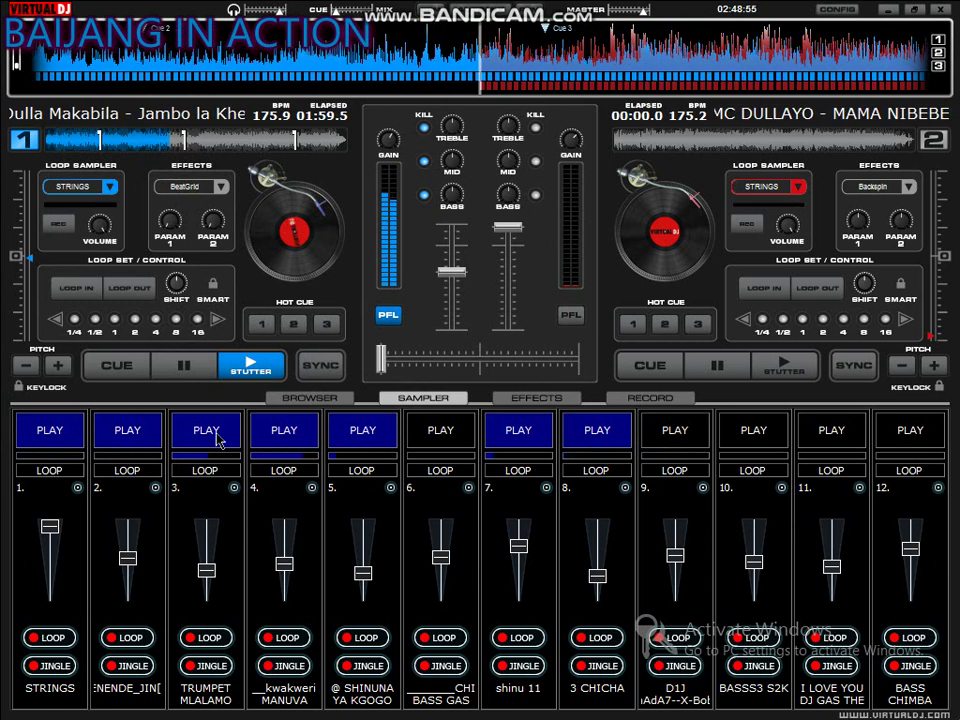
# - Load the "ngoma2=cheze" sample into sampler slot 3
pyautogui.click(236, 489)
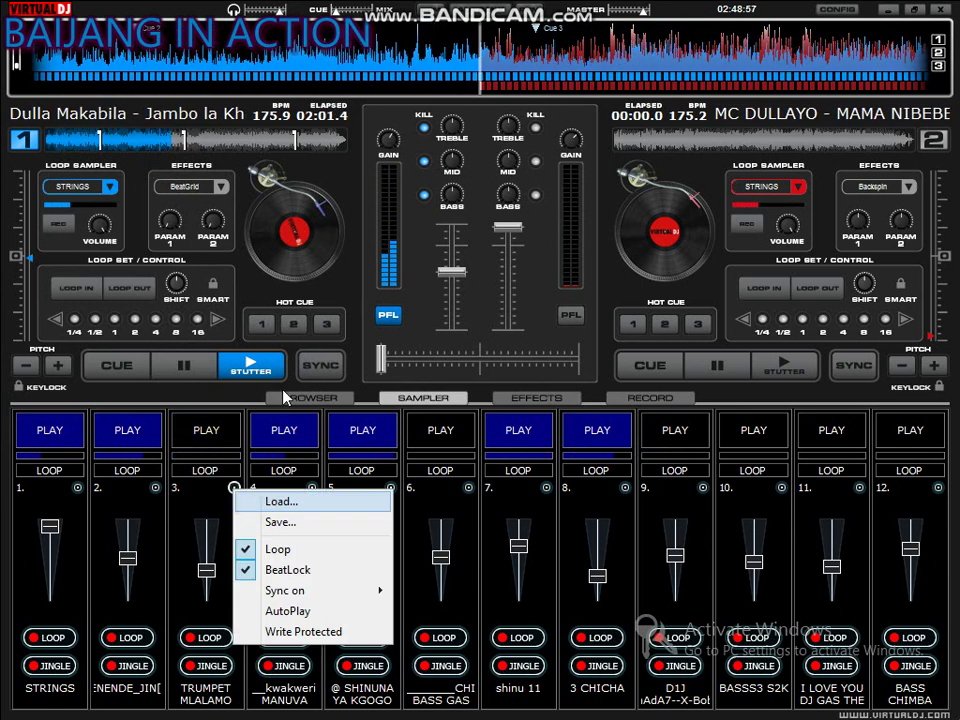
pyautogui.click(279, 499)
pyautogui.click(311, 309)
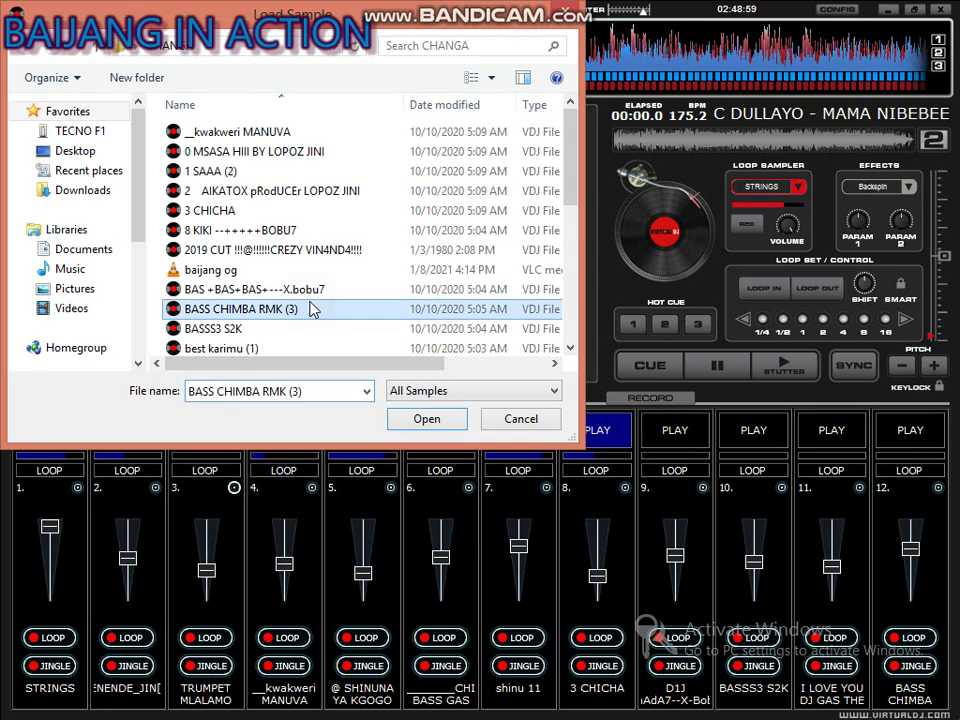
pyautogui.scroll(-5, 311, 309)
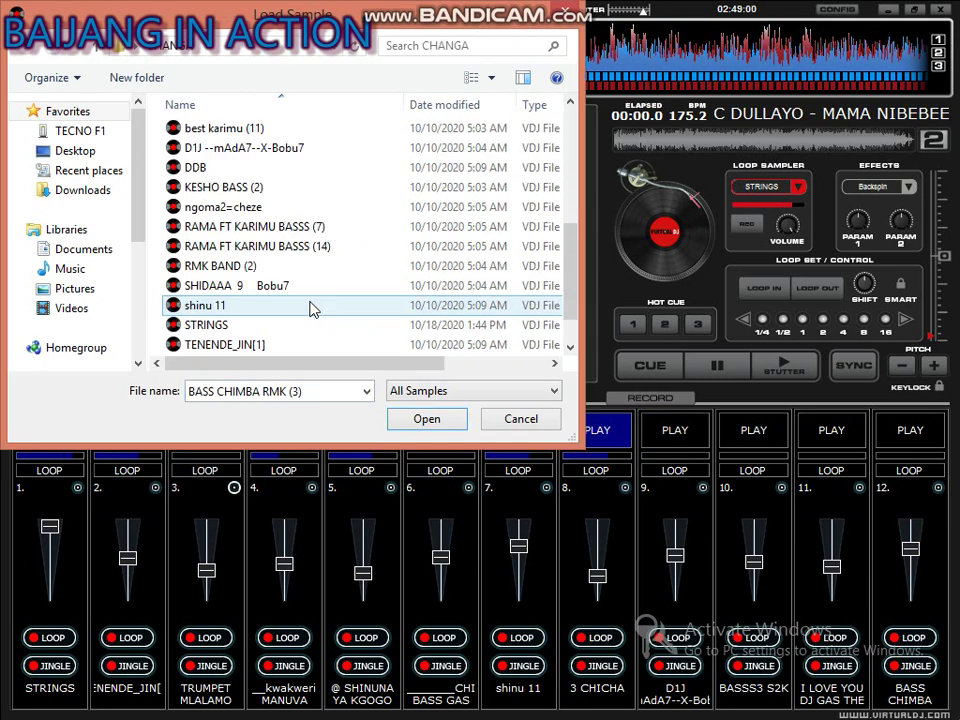
pyautogui.doubleClick(252, 207)
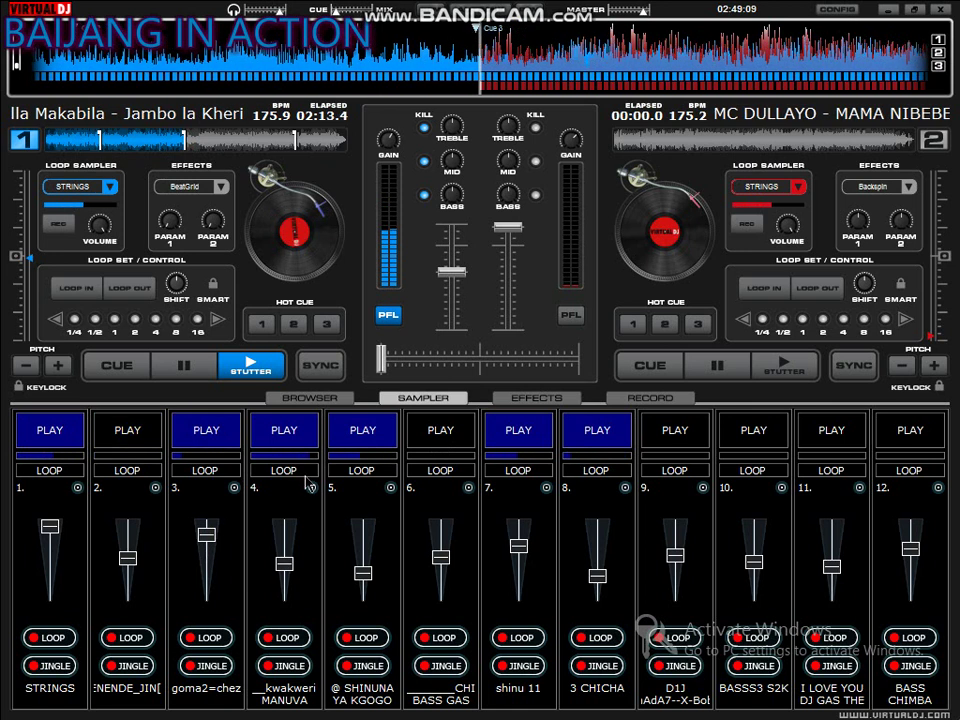
# - Play the slot 3 loop, then swap it for the bass loop in slot 6
pyautogui.click(207, 432)
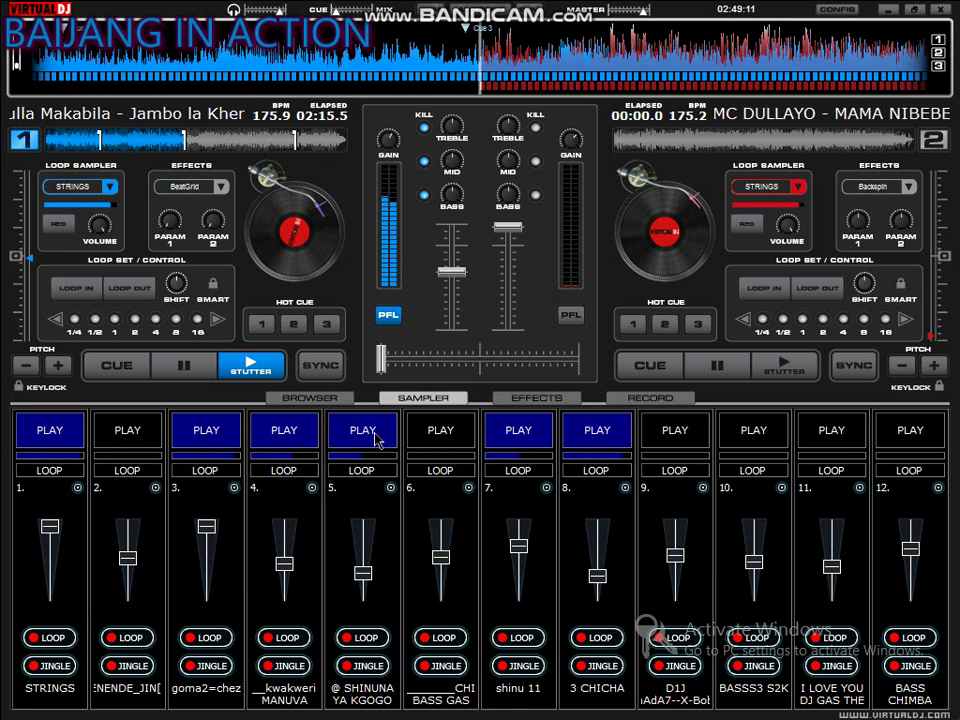
pyautogui.click(441, 432)
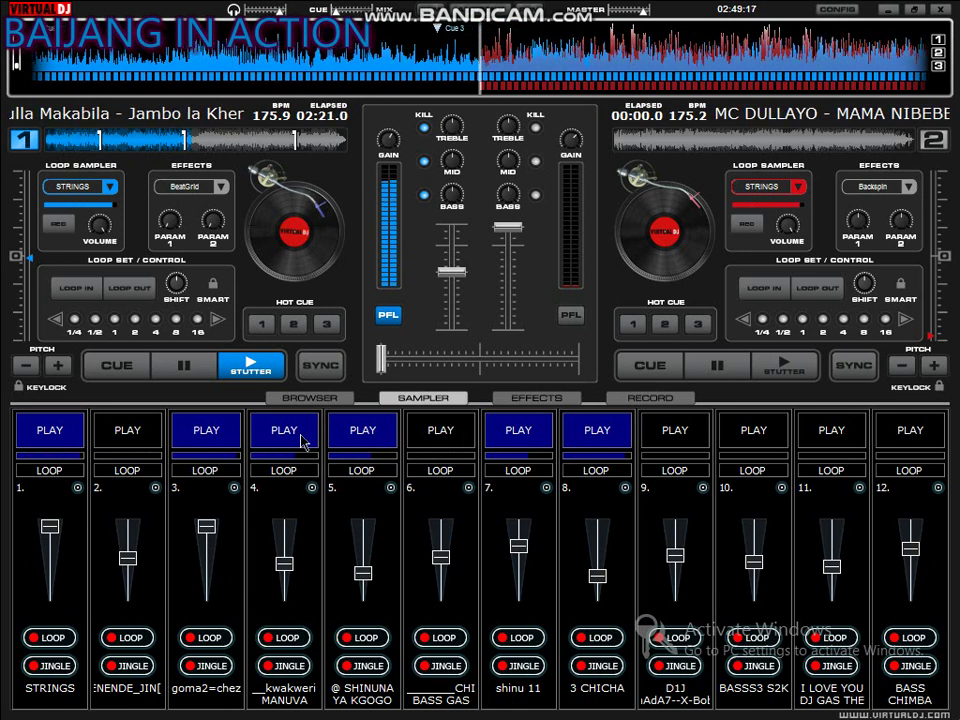
pyautogui.click(207, 432)
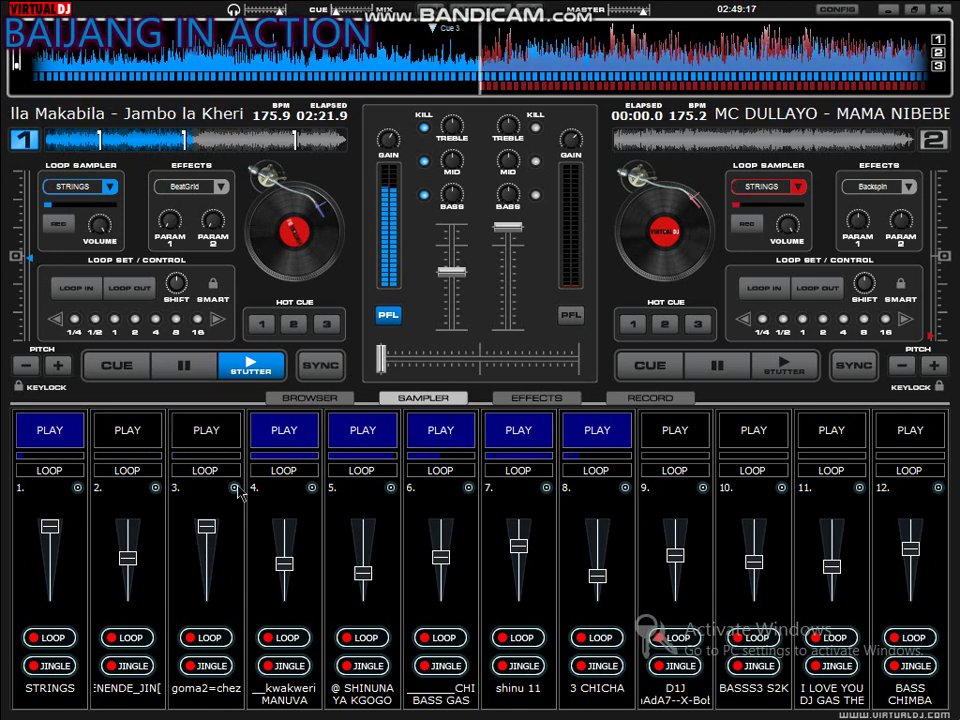
# - Load the "KESHO BASS (2)" sample into sampler slot 2
pyautogui.click(155, 490)
pyautogui.click(181, 508)
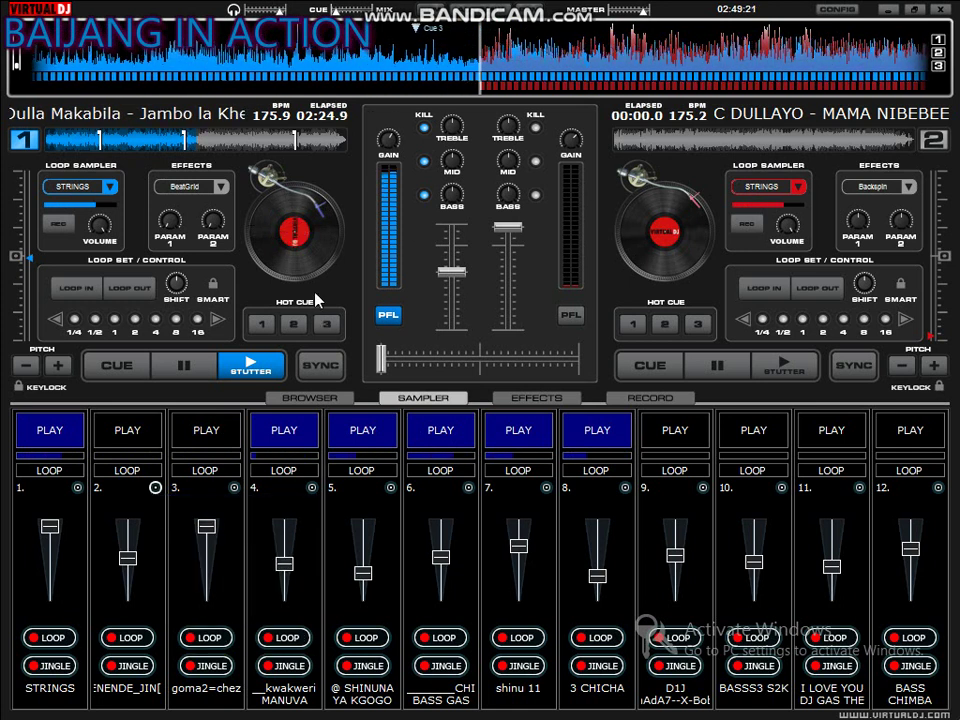
pyautogui.scroll(-4, 318, 298)
pyautogui.click(318, 285)
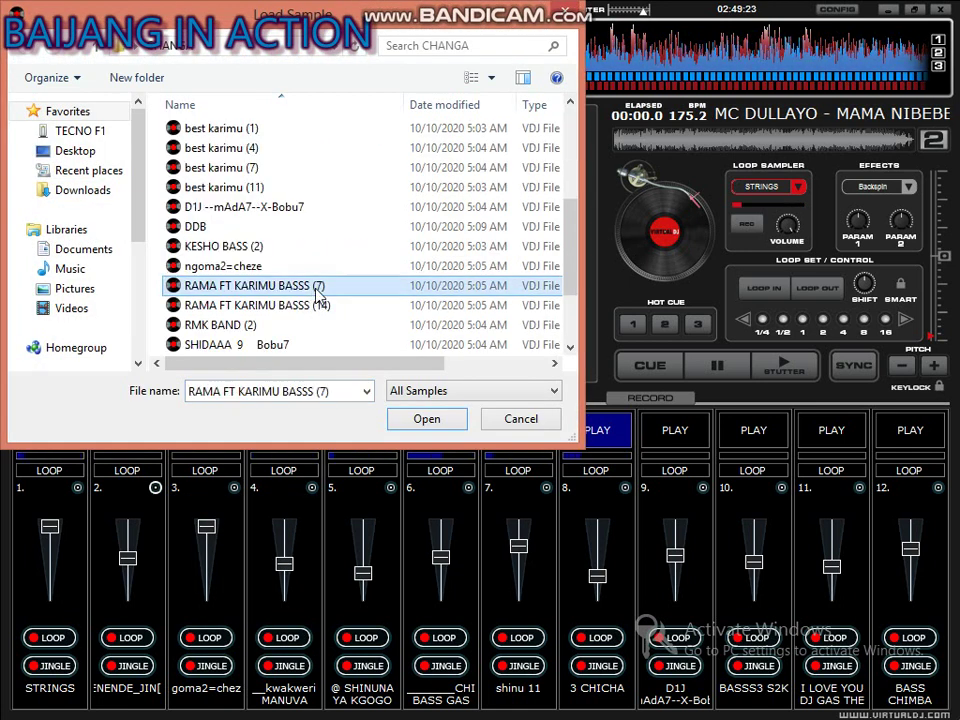
pyautogui.scroll(-2, 317, 294)
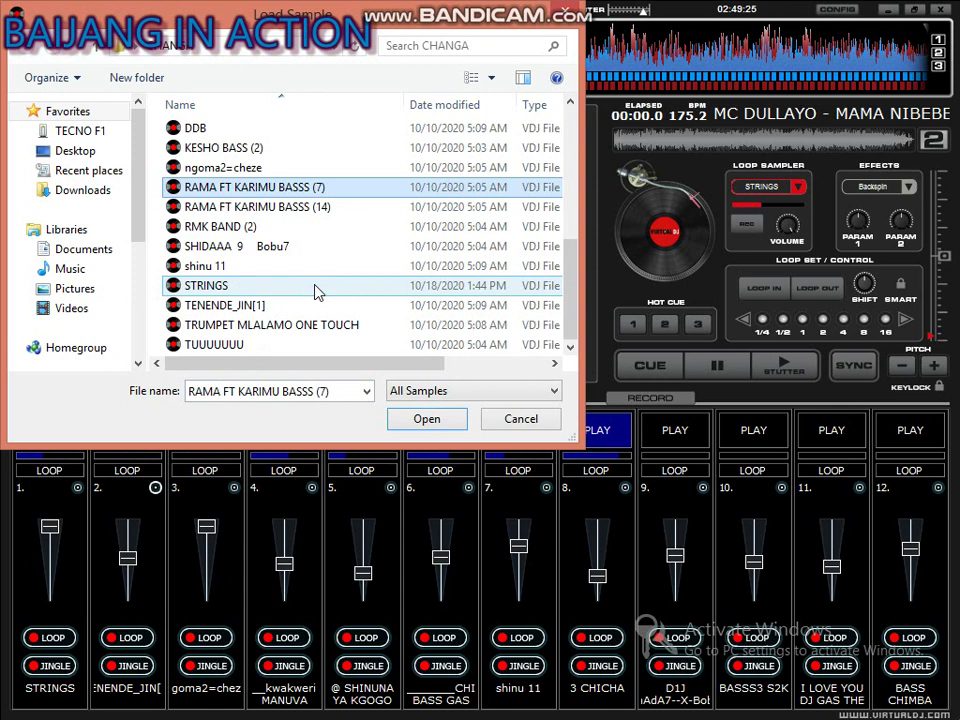
pyautogui.click(230, 148)
pyautogui.press('Return')
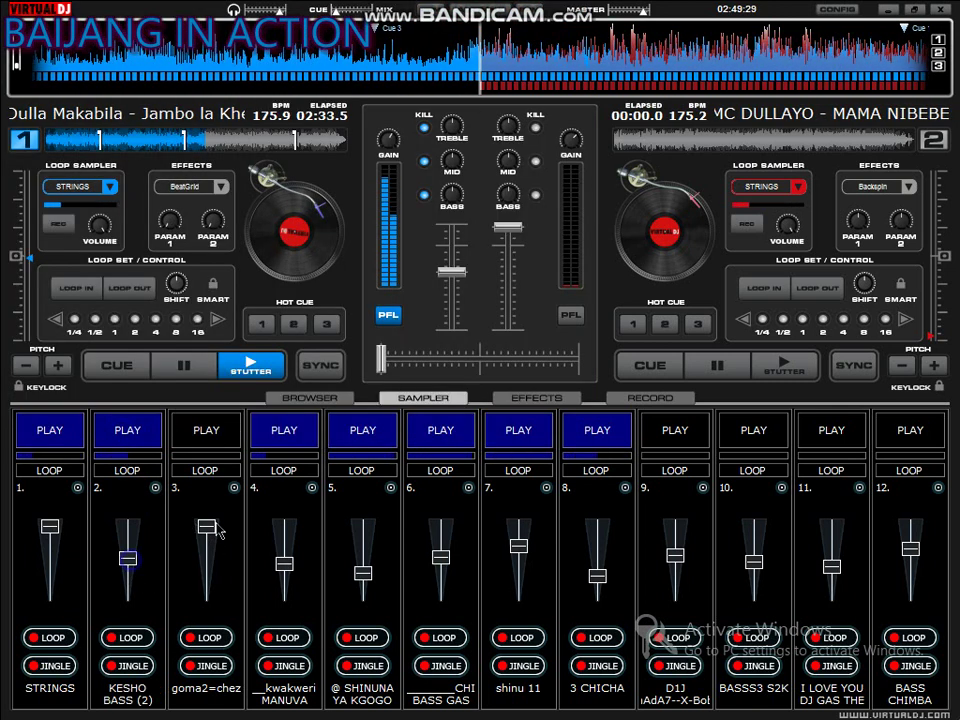
# - Load the "BASS CHIMBA RMK (3)" sample into sampler slot 3
pyautogui.click(234, 488)
pyautogui.click(272, 498)
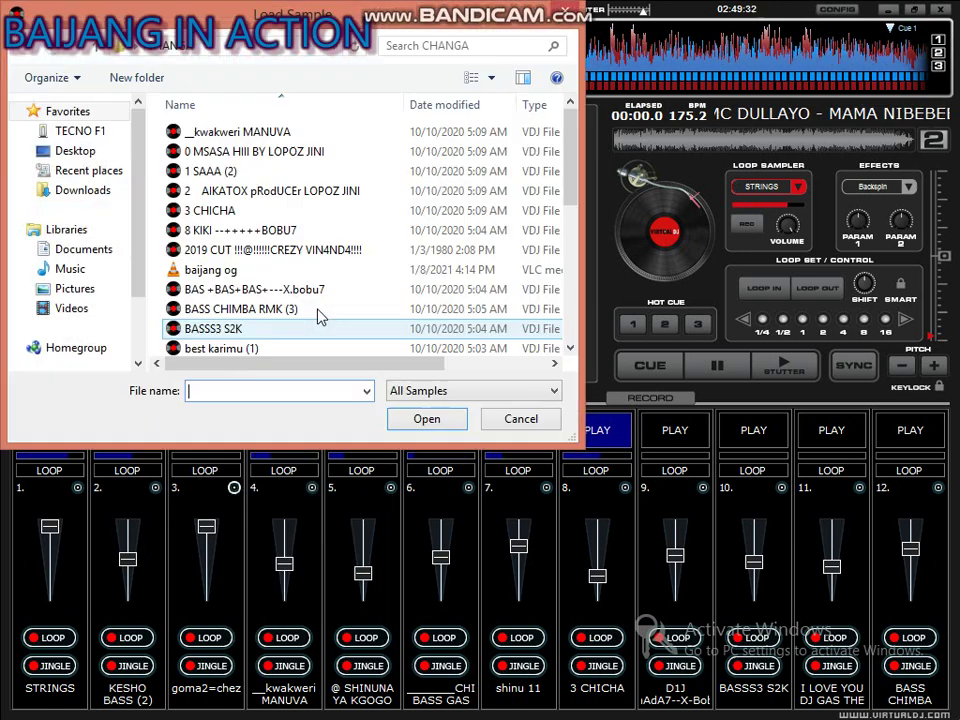
pyautogui.click(318, 312)
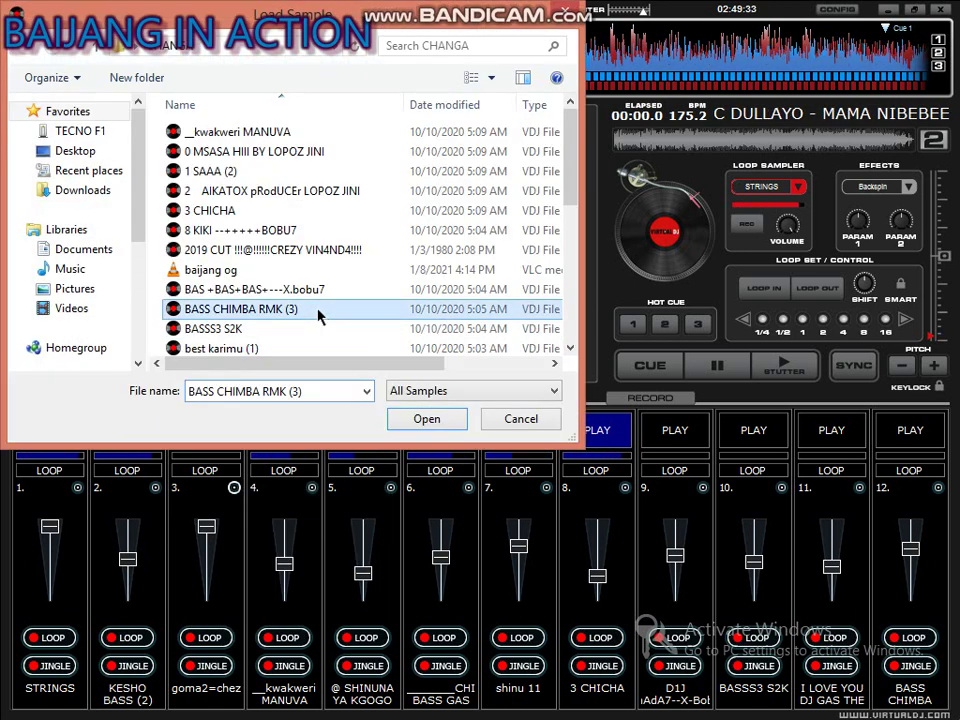
pyautogui.press('Return')
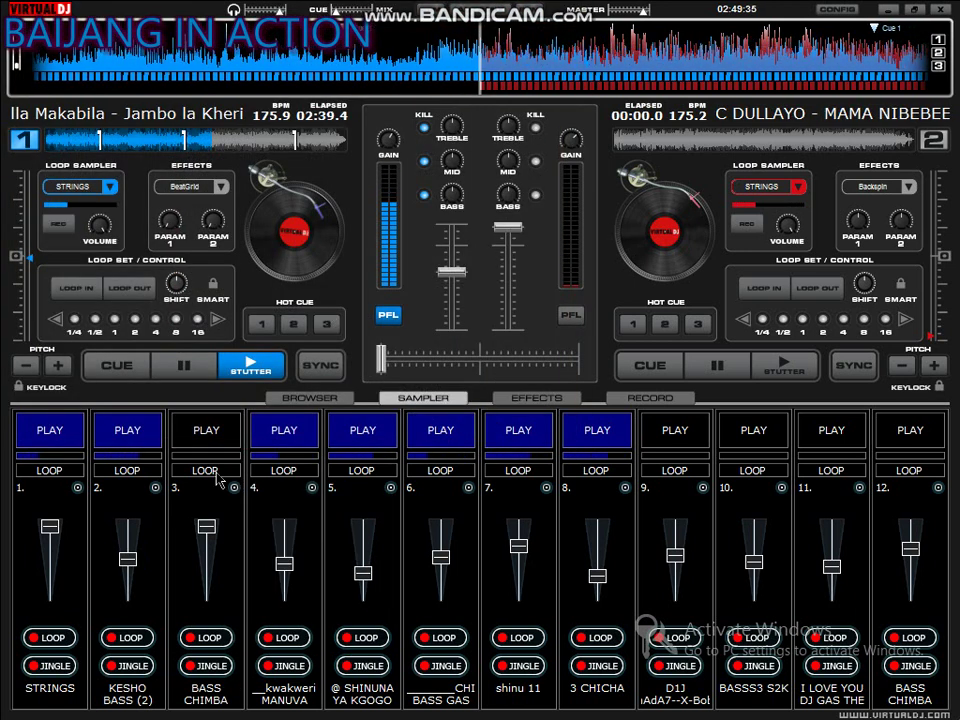
# - Start the slot 3 loop with its volume lowered to around the middle and stop the slot 6 loop
pyautogui.moveTo(208, 524); pyautogui.dragTo(207, 566)
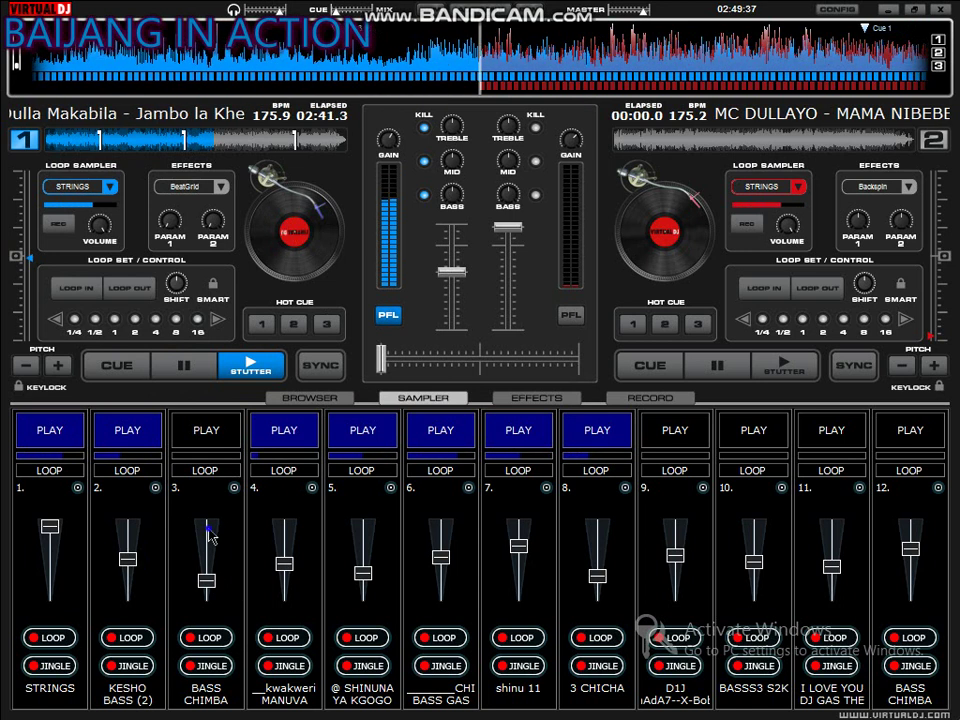
pyautogui.click(192, 435)
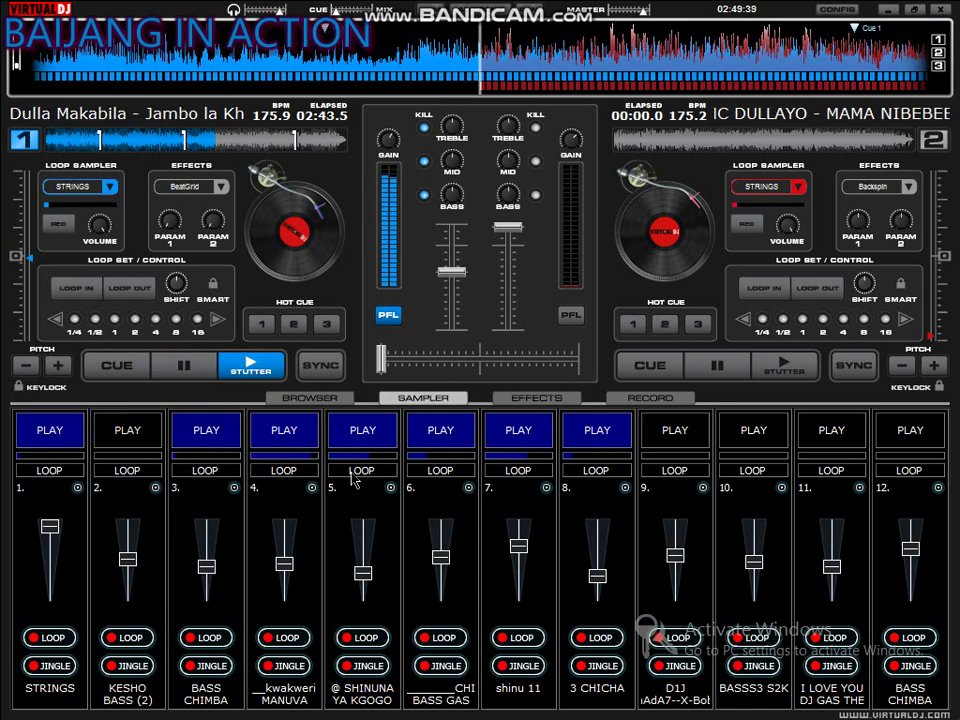
pyautogui.click(437, 433)
pyautogui.moveTo(210, 566); pyautogui.dragTo(208, 560)
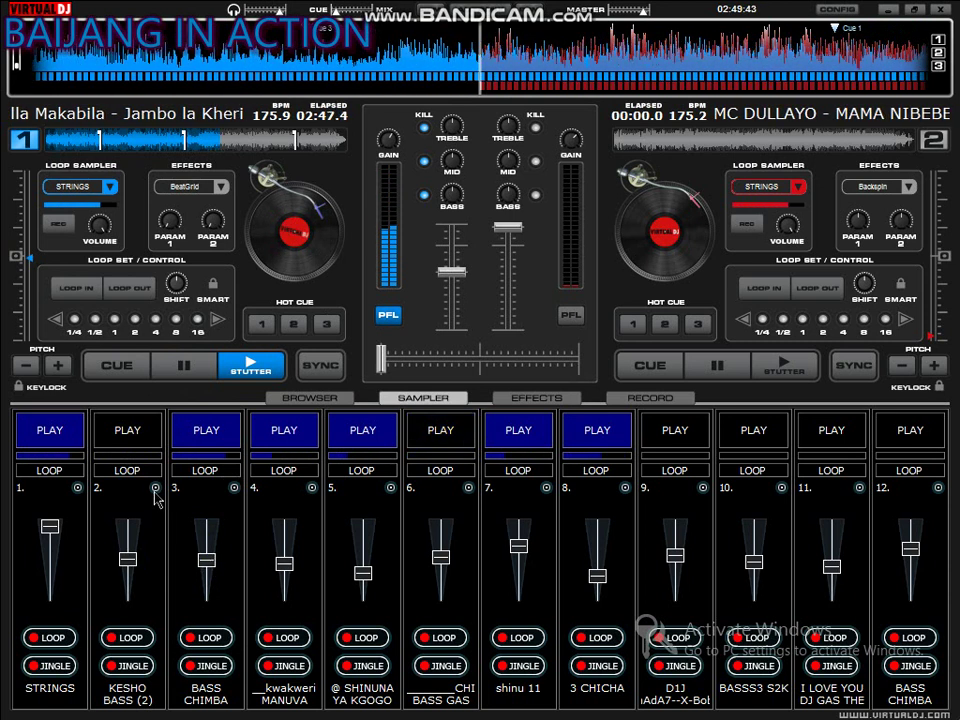
# - Load the "TUUUUUUU" sample into sampler slot 2 and play it in place of the slot 3 loop
pyautogui.click(158, 491)
pyautogui.click(157, 490)
pyautogui.click(180, 500)
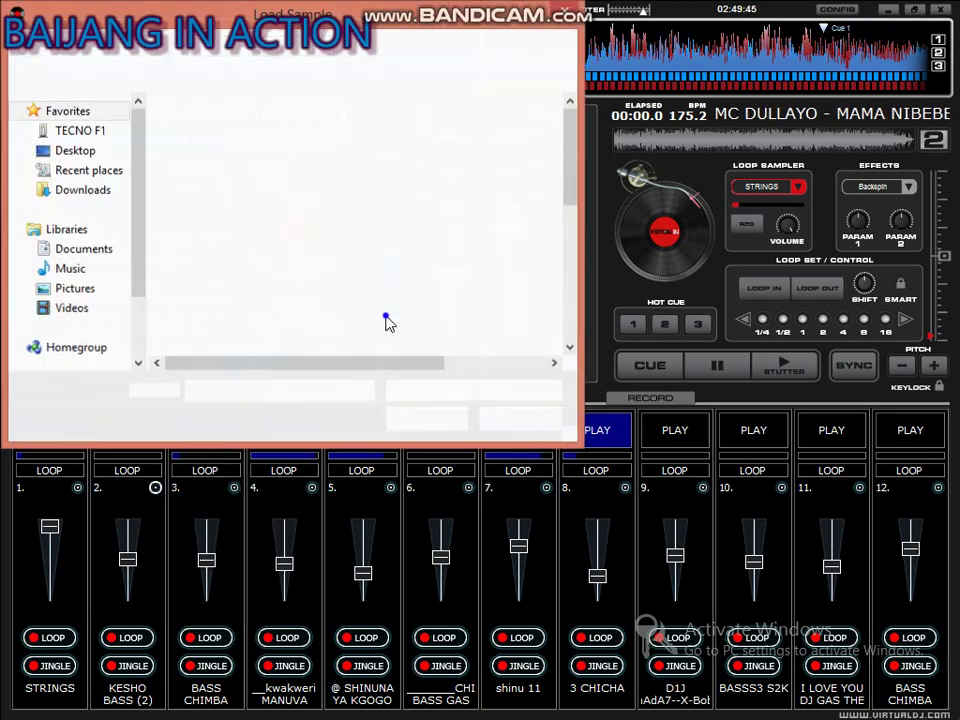
pyautogui.click(385, 312)
pyautogui.scroll(-6, 378, 315)
pyautogui.click(381, 326)
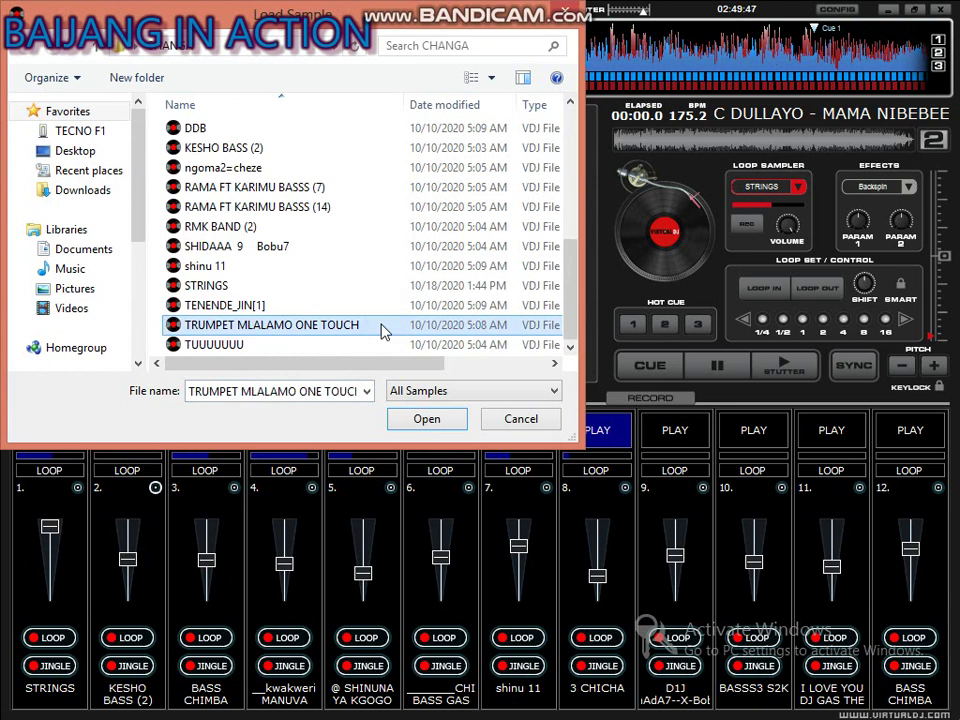
pyautogui.doubleClick(375, 343)
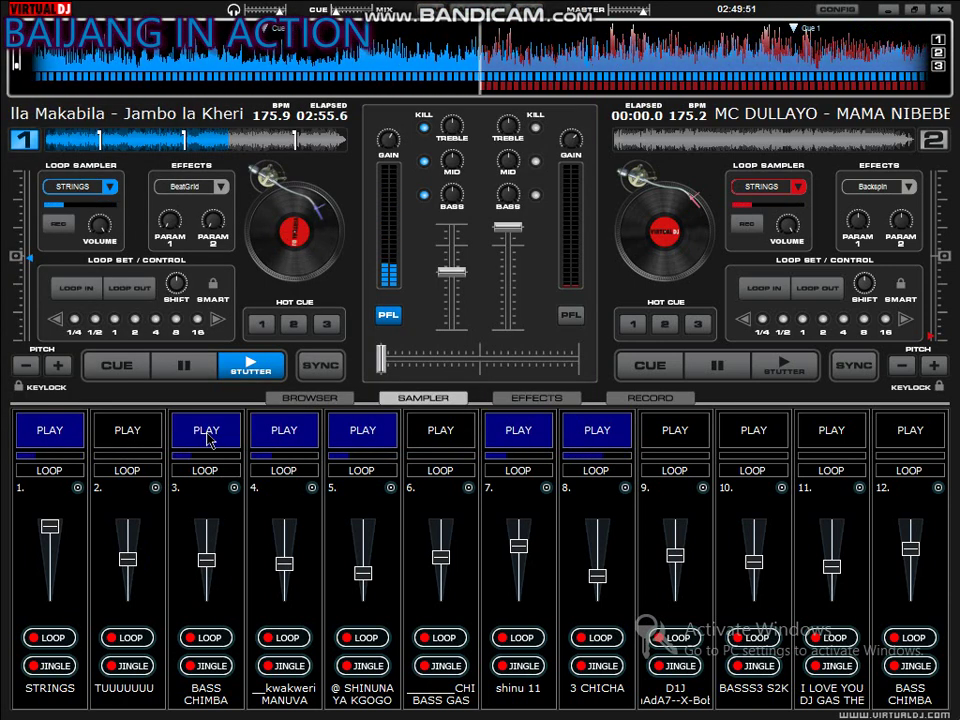
pyautogui.click(208, 448)
pyautogui.click(128, 430)
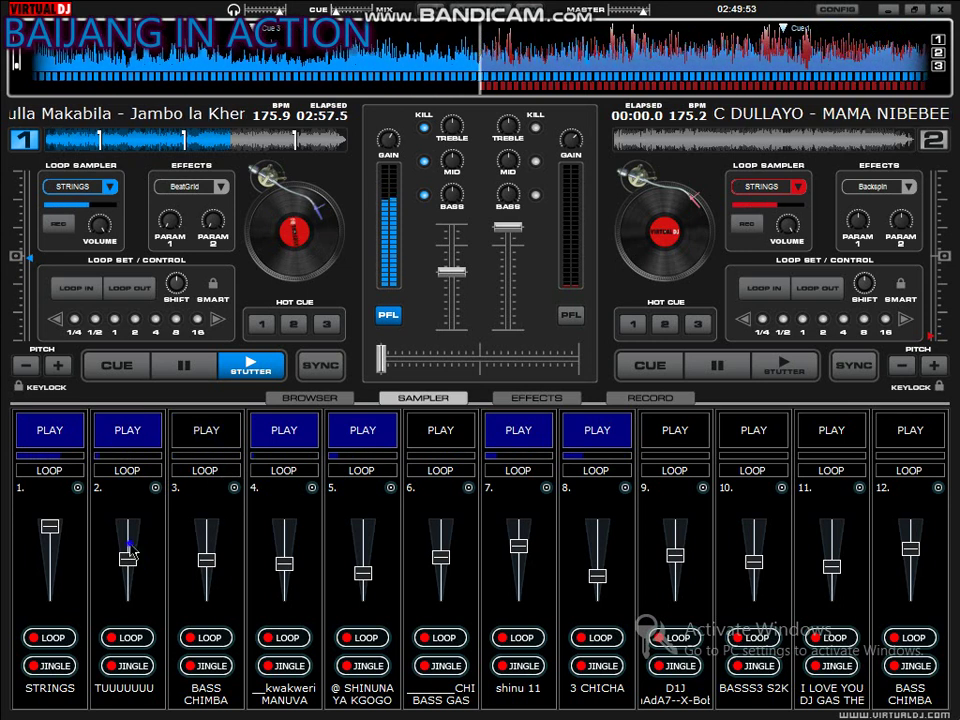
# - Load the "DDB" sample into sampler slot 3
pyautogui.rightClick(225, 487)
pyautogui.click(257, 506)
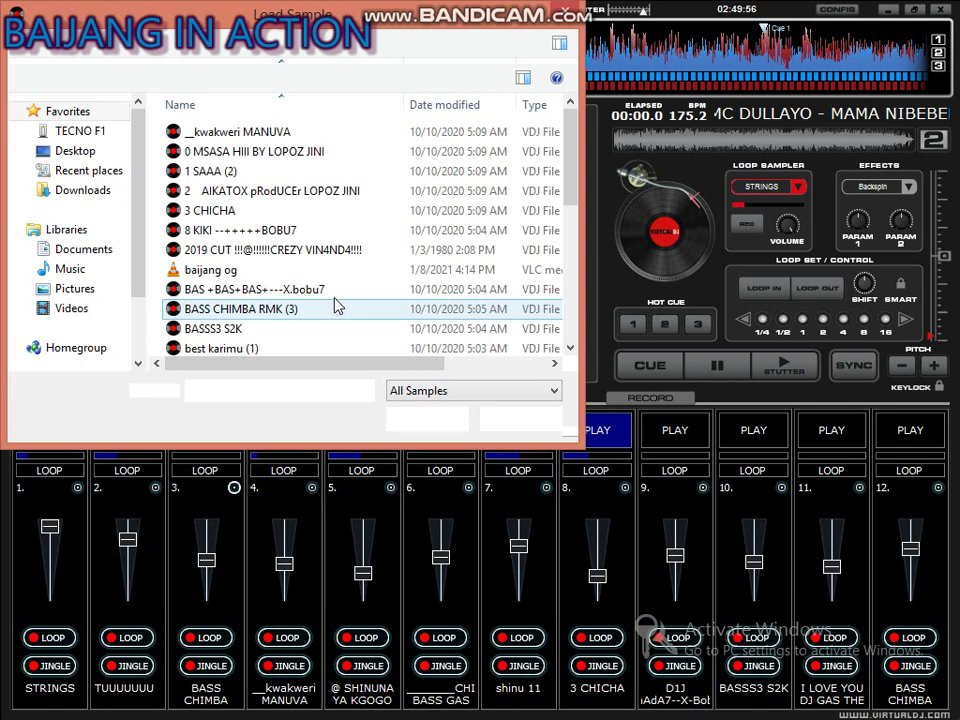
pyautogui.click(334, 286)
pyautogui.scroll(-2, 319, 279)
pyautogui.scroll(-2, 310, 272)
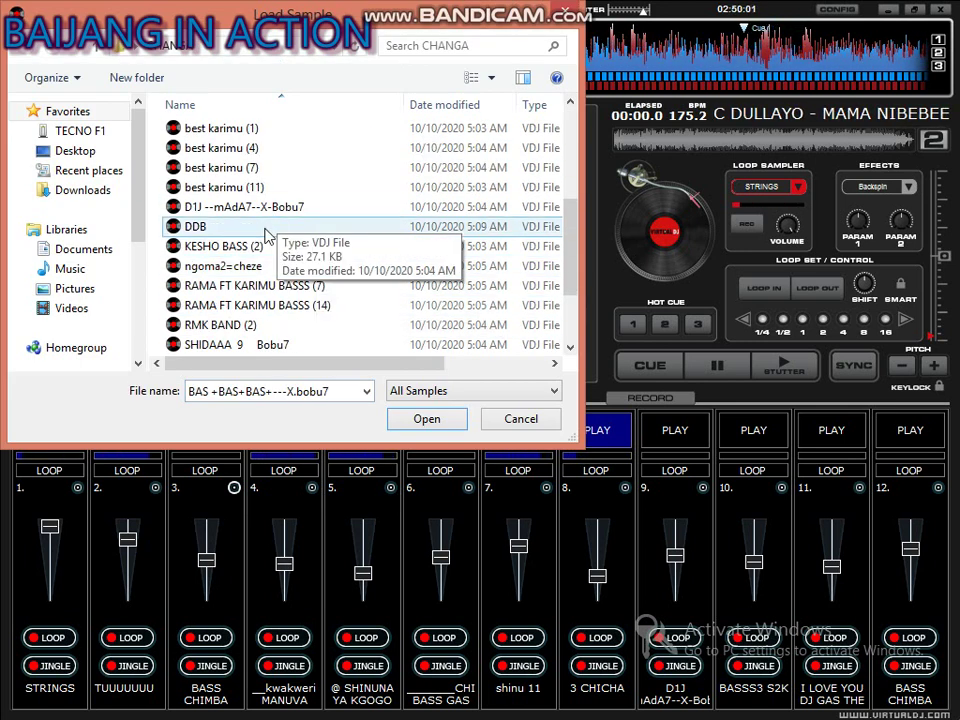
pyautogui.doubleClick(195, 226)
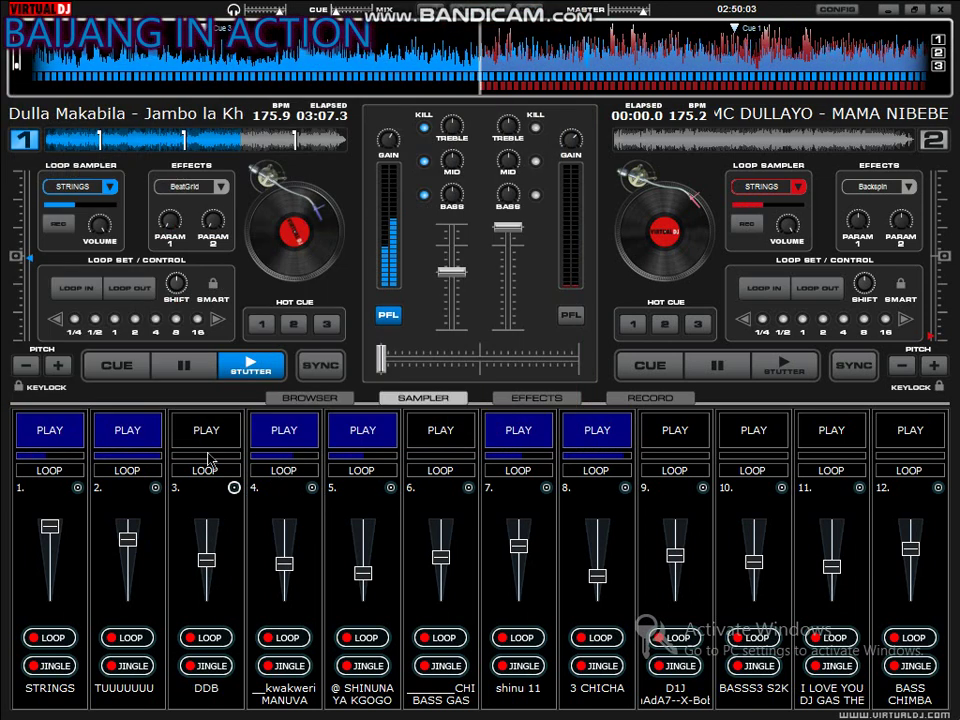
# - Play the slot 3 loop with its volume raised slightly, then stop it
pyautogui.click(208, 440)
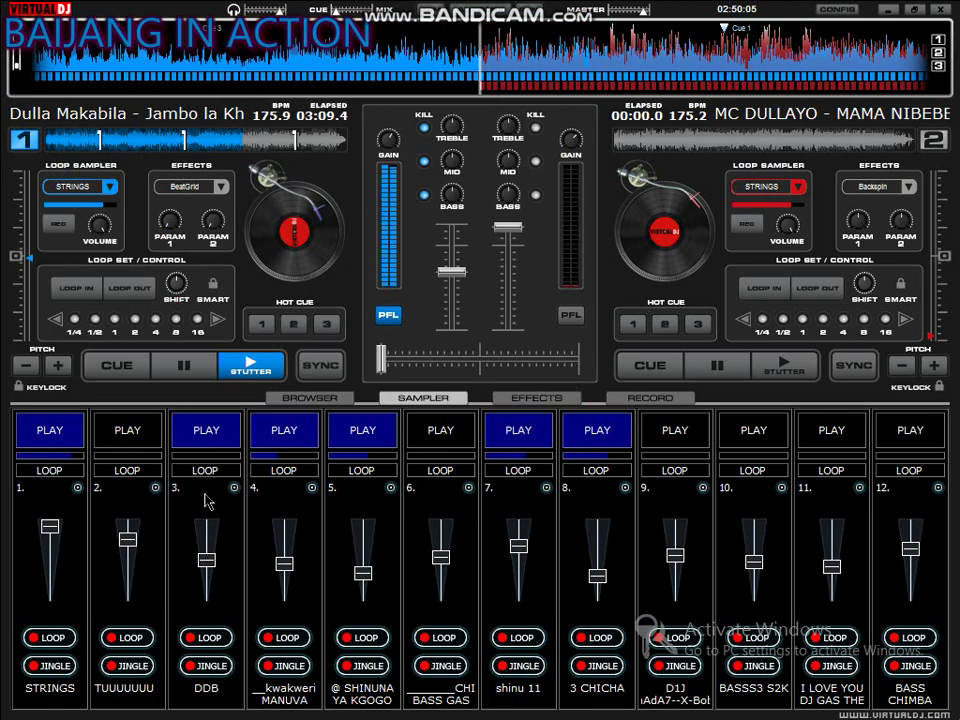
pyautogui.moveTo(207, 557); pyautogui.dragTo(207, 547)
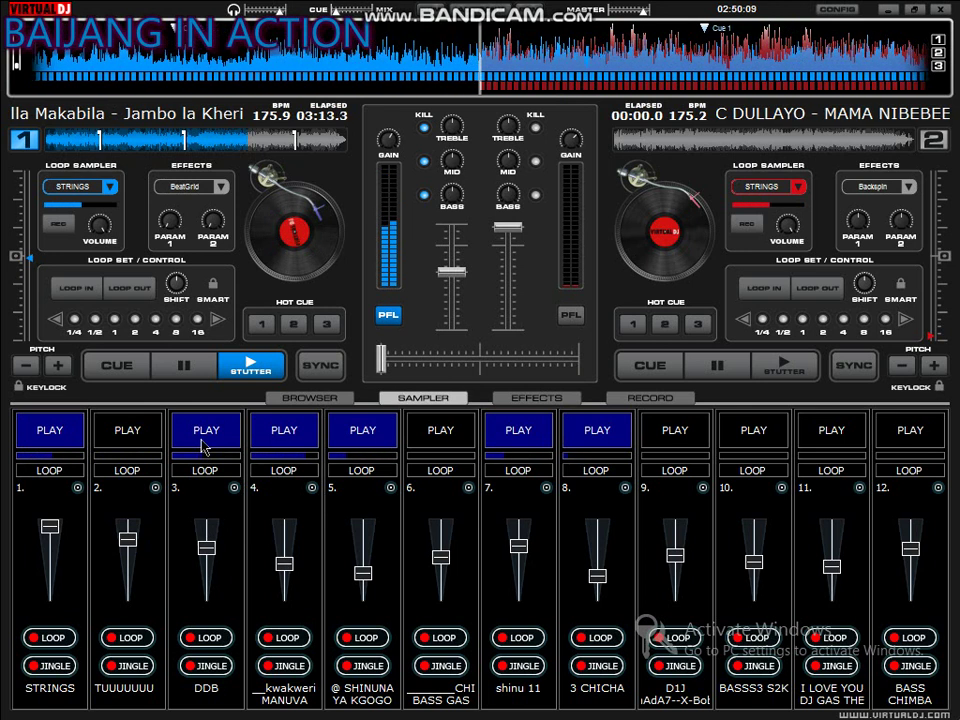
pyautogui.click(206, 440)
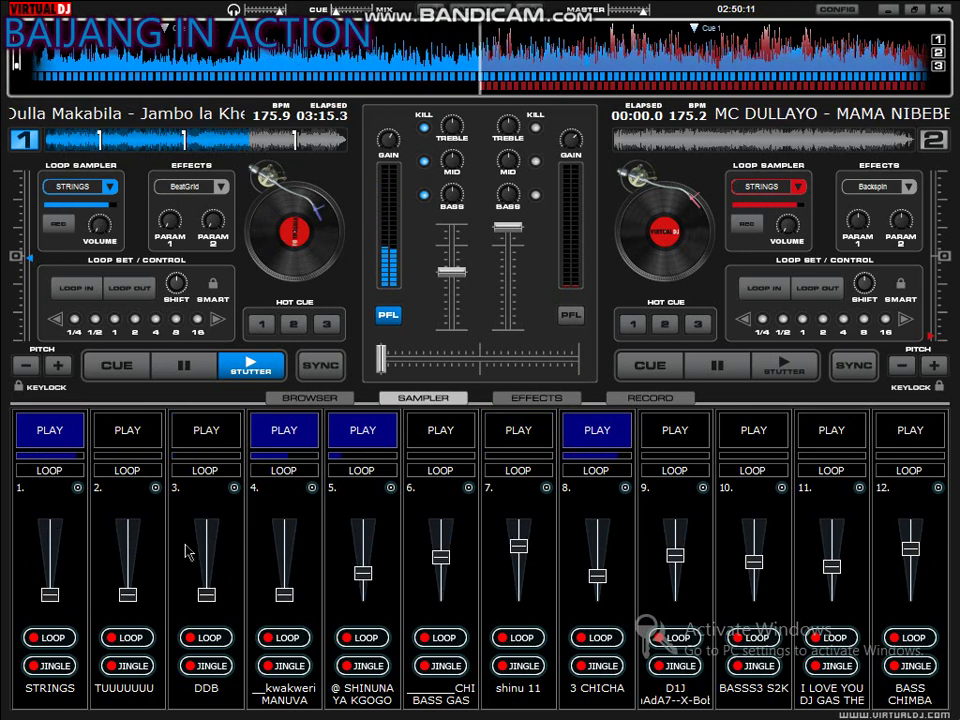
# - Rebalance the volumes of slots 1 to 4 around the middle and restart the loops in slots 7, 3 and 2
pyautogui.click(62, 555)
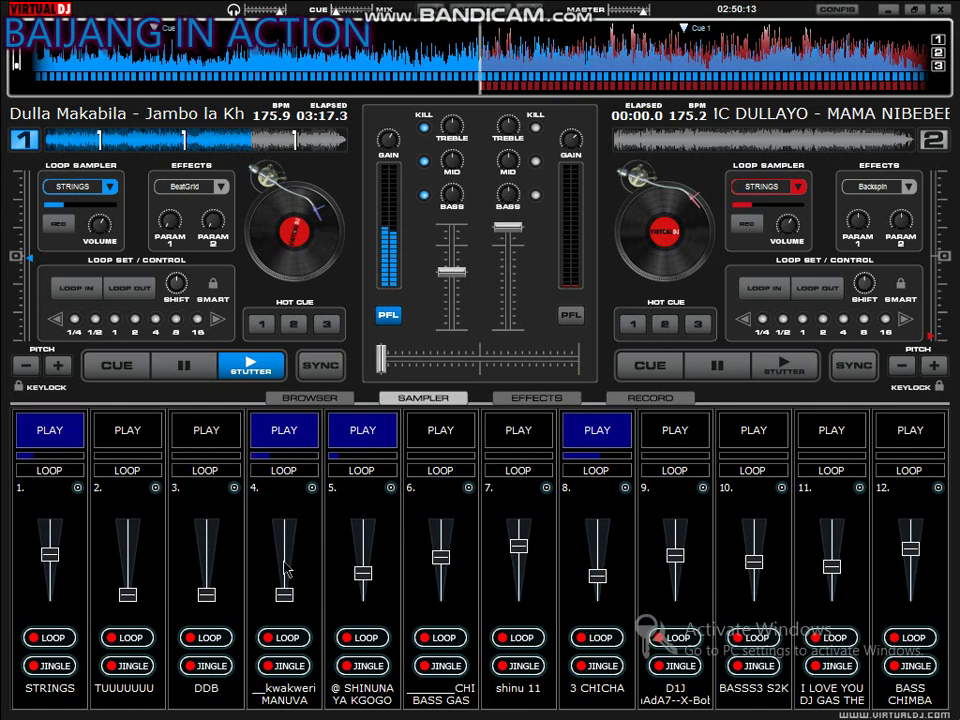
pyautogui.click(518, 446)
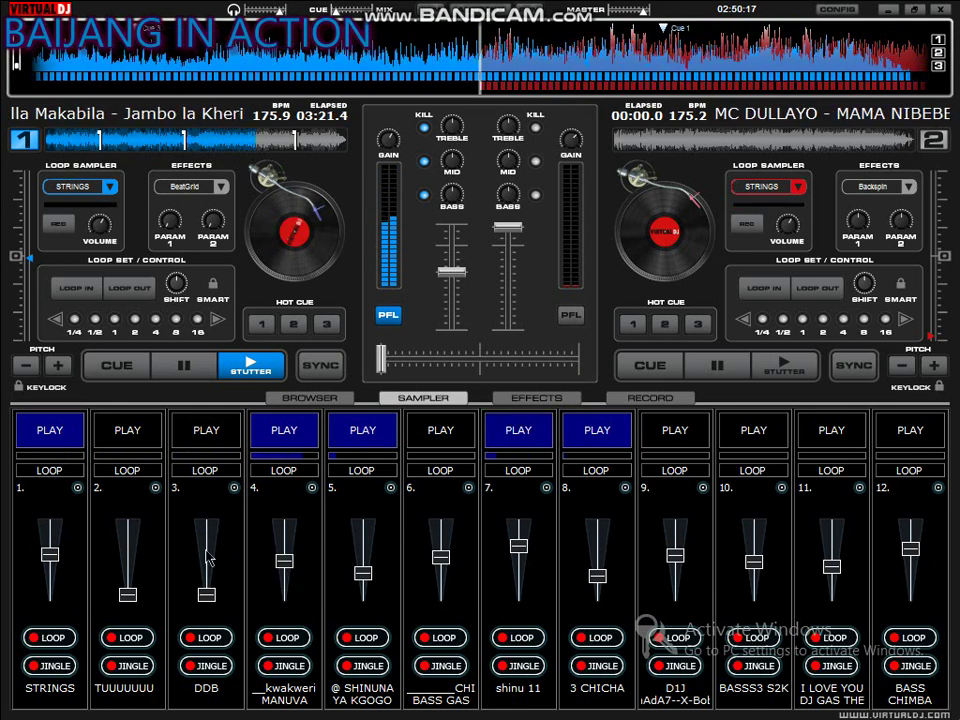
pyautogui.click(216, 442)
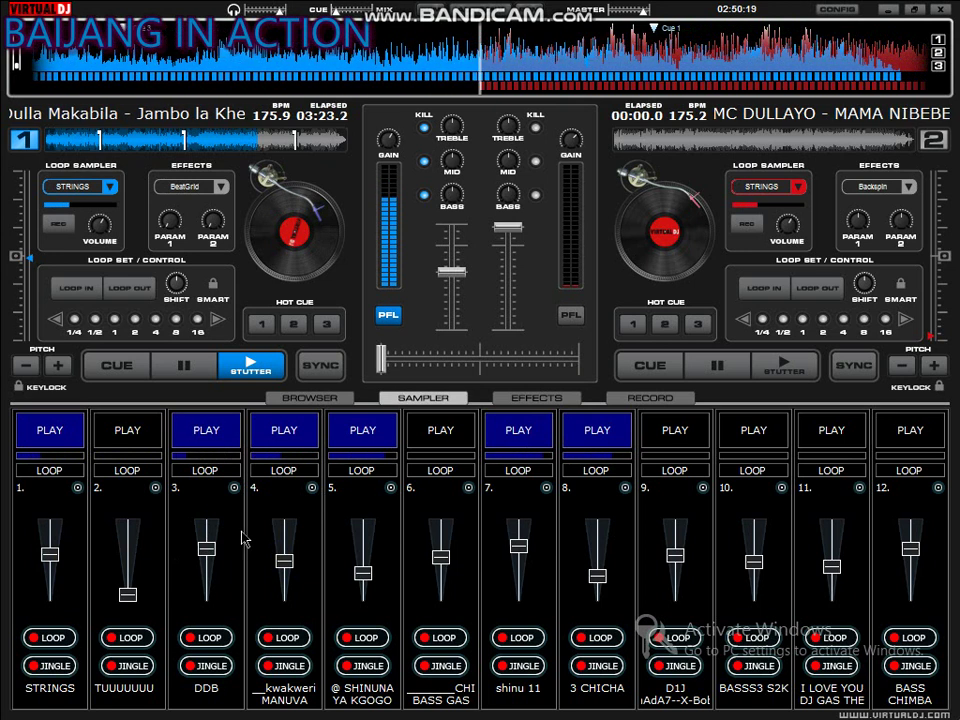
pyautogui.click(207, 558)
pyautogui.click(127, 565)
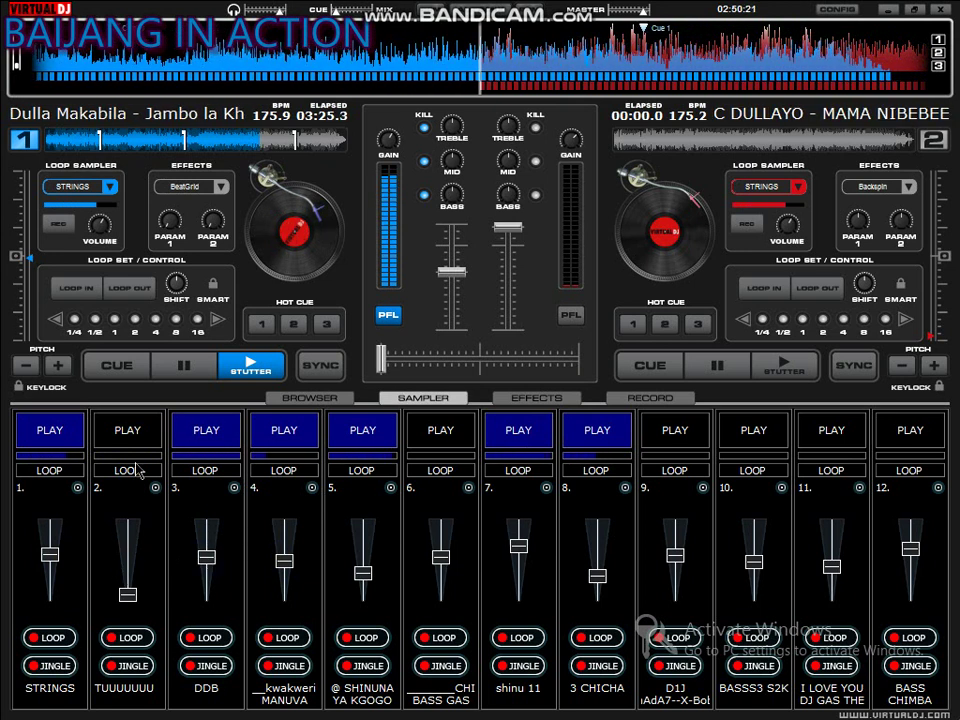
pyautogui.click(130, 432)
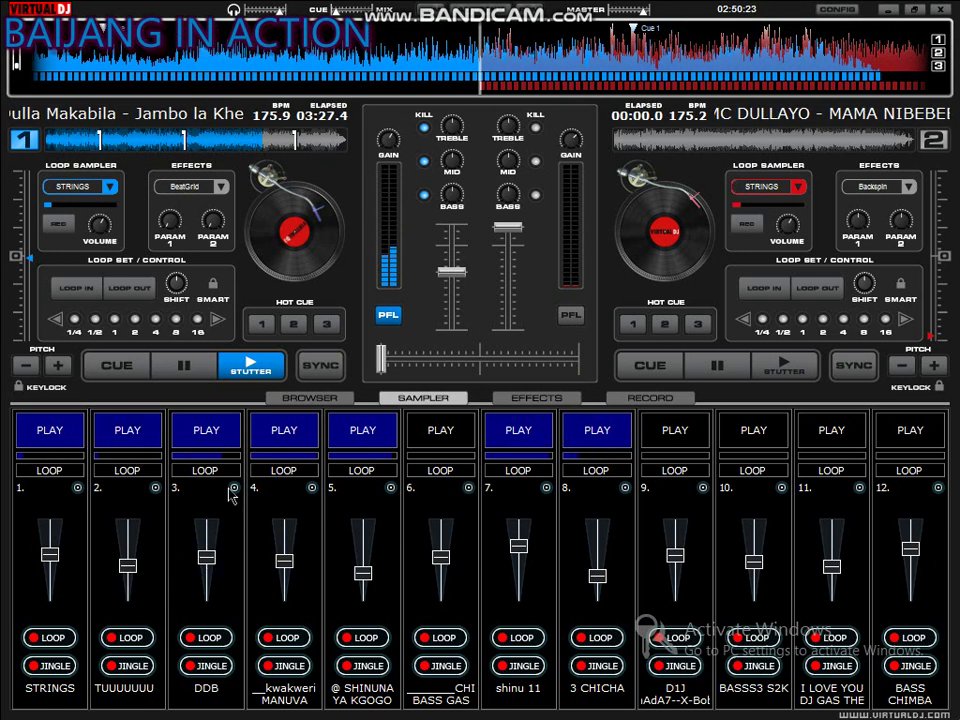
# - Load the "best karimu (1)" sample into sampler slot 3 and play it
pyautogui.click(234, 488)
pyautogui.click(250, 500)
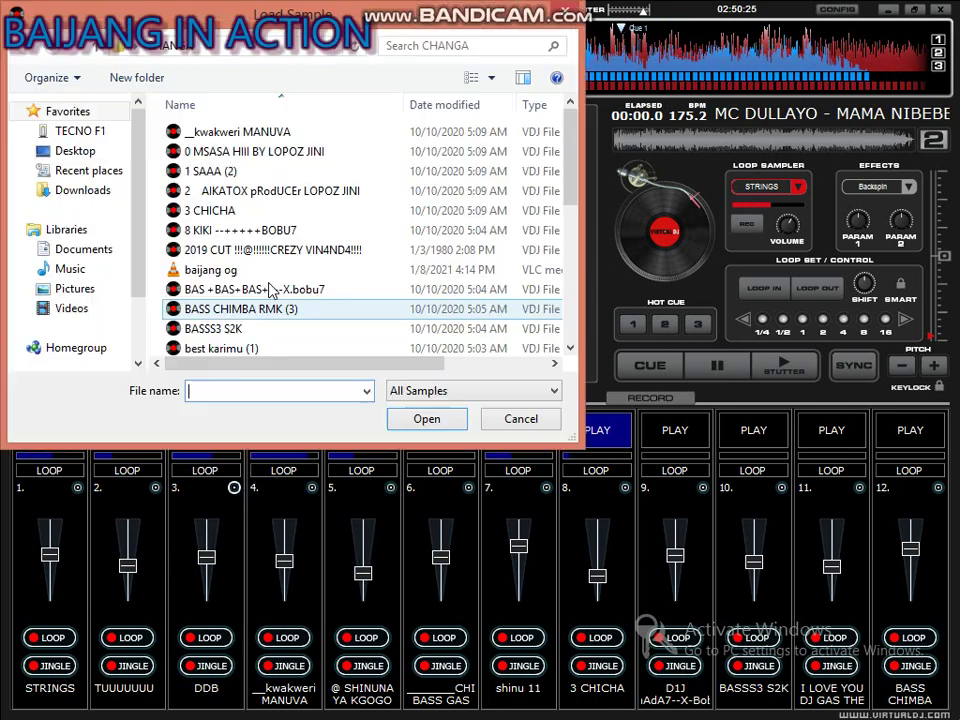
pyautogui.click(270, 289)
pyautogui.scroll(-1, 270, 289)
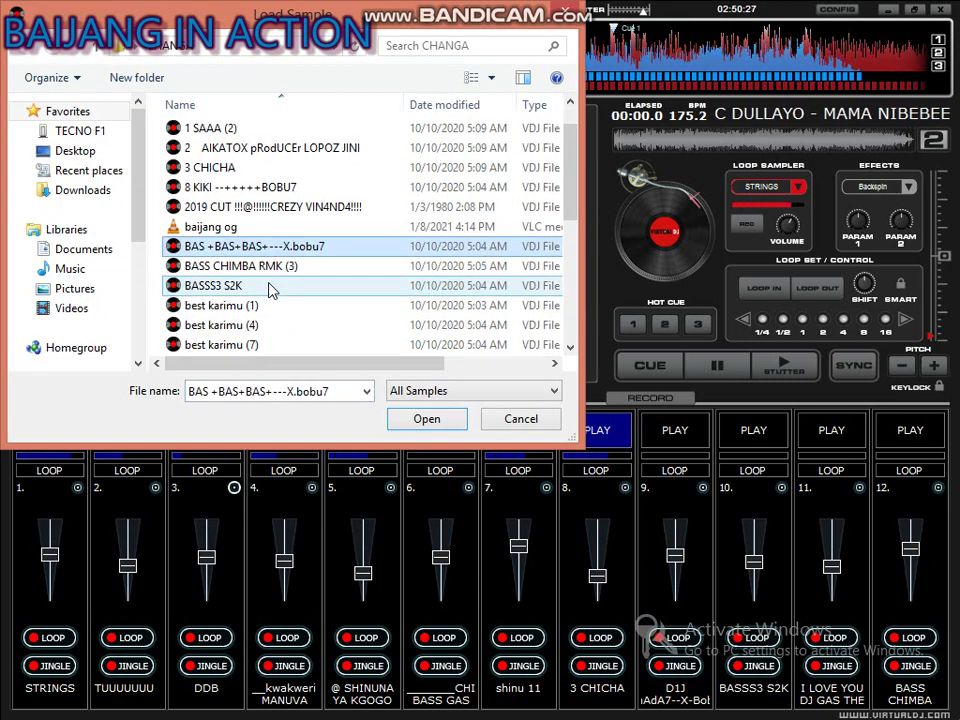
pyautogui.click(272, 265)
pyautogui.click(274, 287)
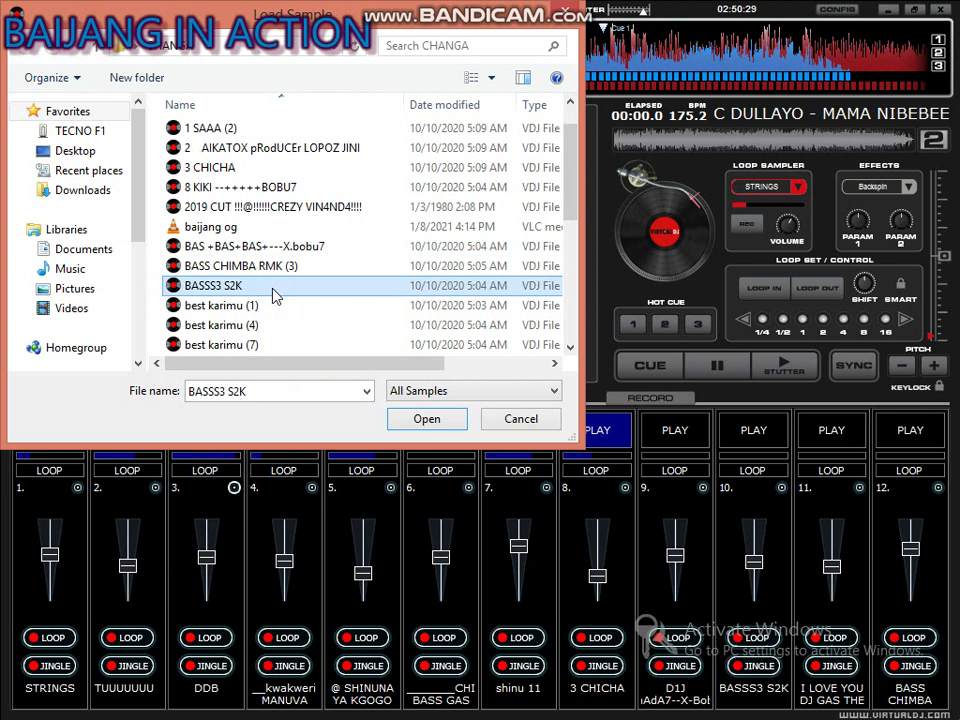
pyautogui.click(264, 305)
pyautogui.press('Return')
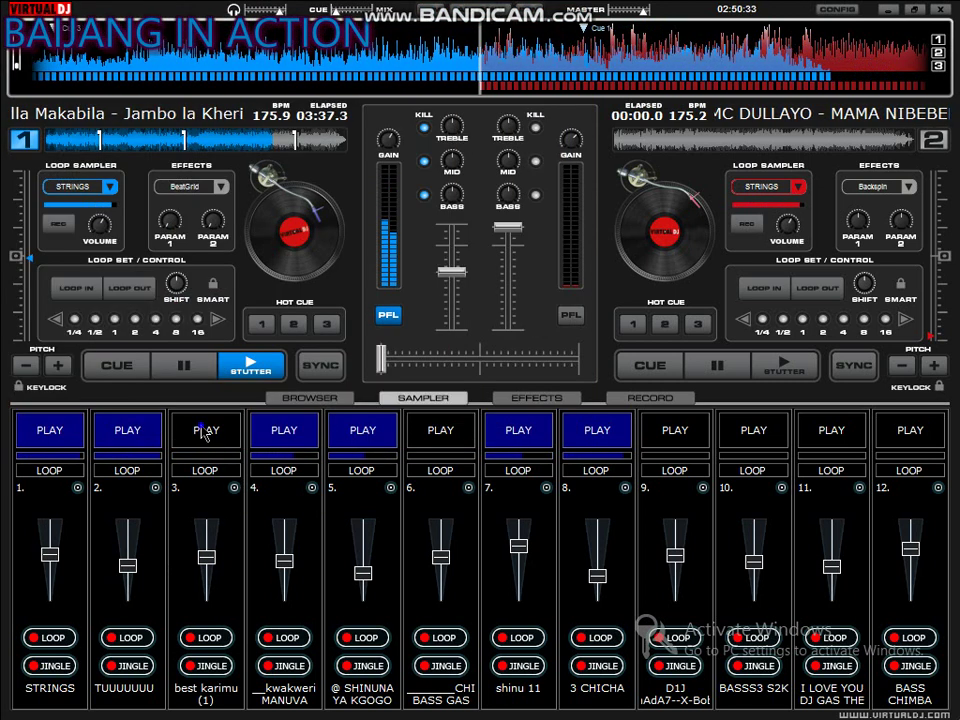
pyautogui.click(205, 432)
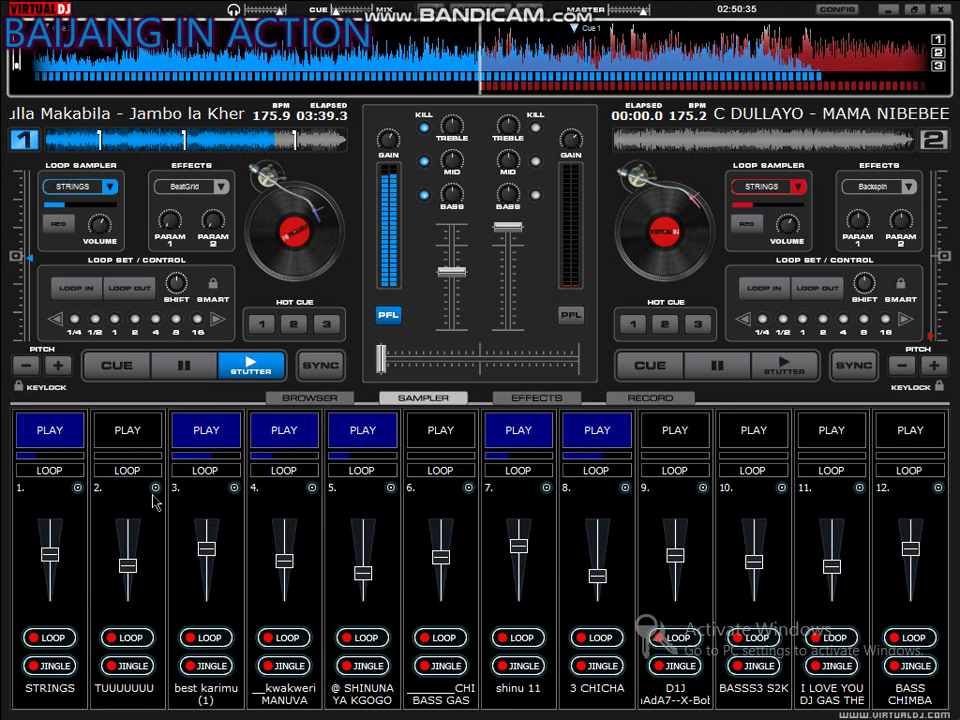
# - Load the "0 MSASA HIII BY LOPOZ JINI" sample into sampler slot 2 and play it in place of the slot 3 loop
pyautogui.click(155, 489)
pyautogui.click(170, 503)
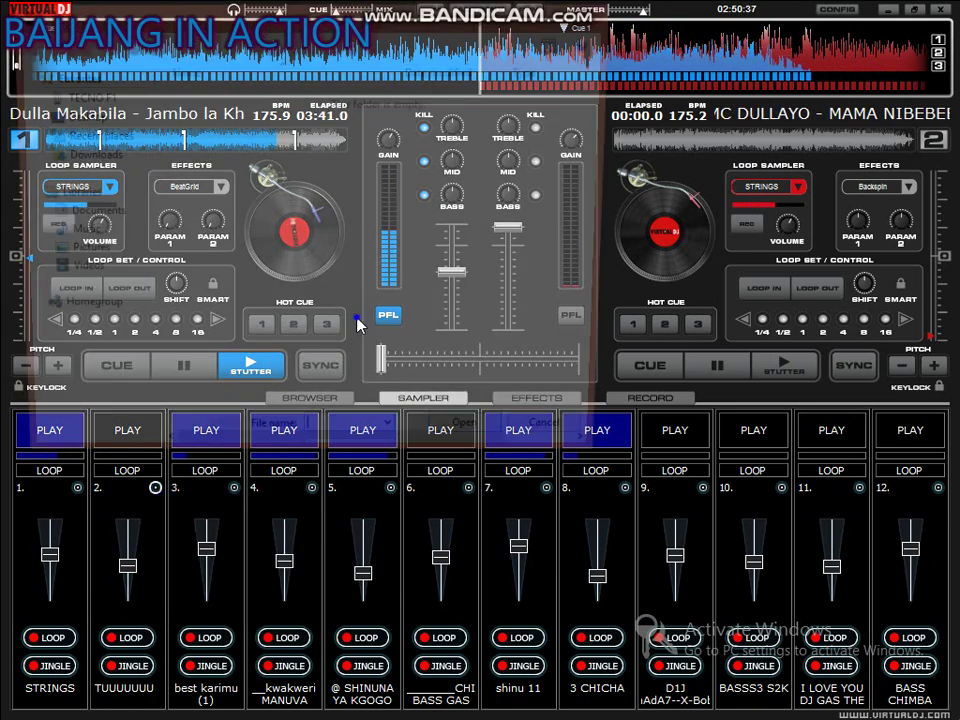
pyautogui.scroll(-3, 358, 325)
pyautogui.scroll(-2, 358, 325)
pyautogui.scroll(6, 274, 171)
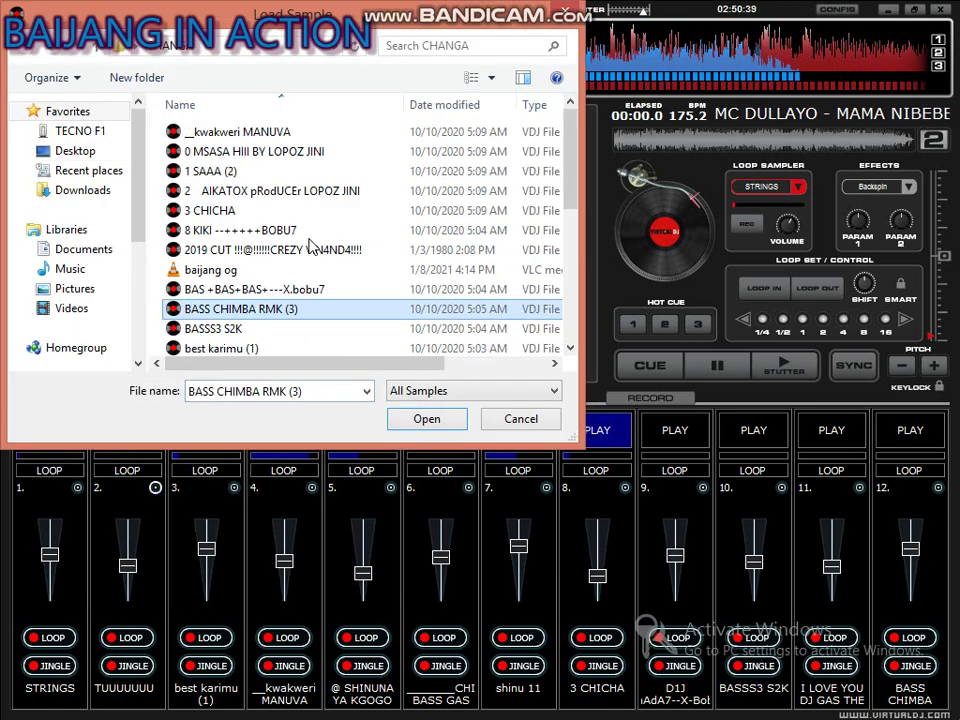
pyautogui.doubleClick(214, 151)
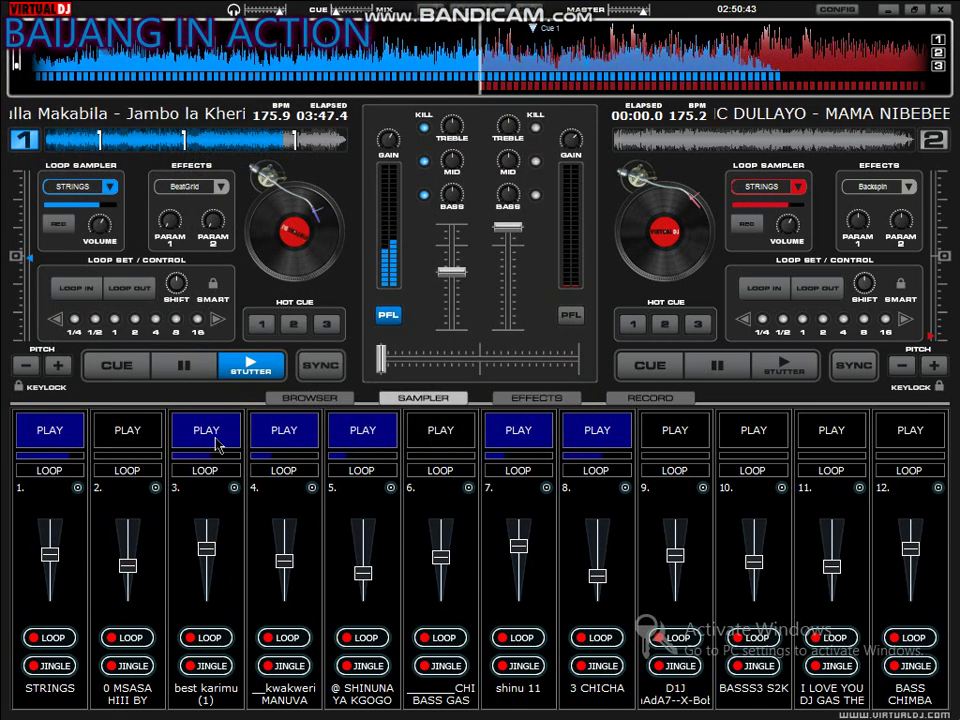
pyautogui.click(206, 430)
pyautogui.click(128, 430)
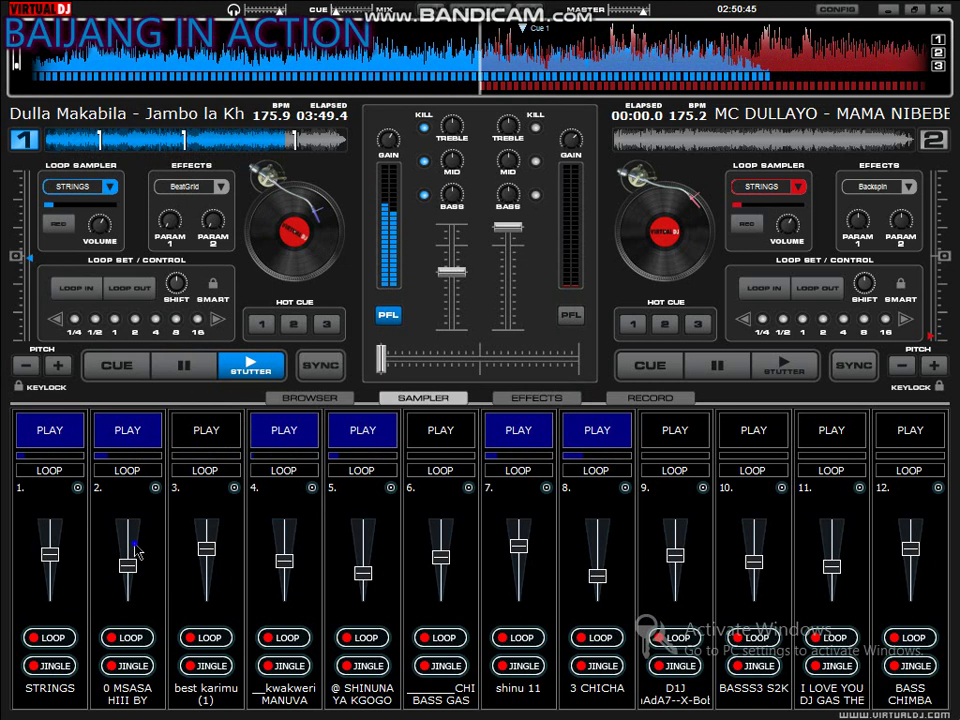
# - Load the "RAMA FT KARIMU BASSS (14)" sample into sampler slot 9
pyautogui.click(703, 487)
pyautogui.click(750, 501)
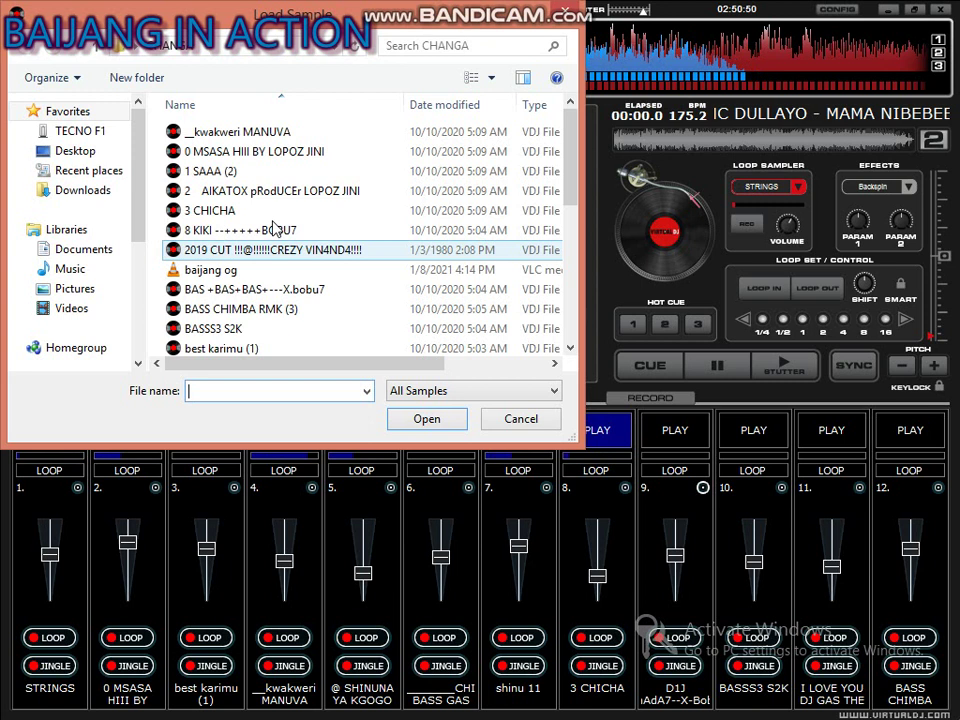
pyautogui.click(268, 312)
pyautogui.scroll(-1, 272, 327)
pyautogui.scroll(-5, 272, 327)
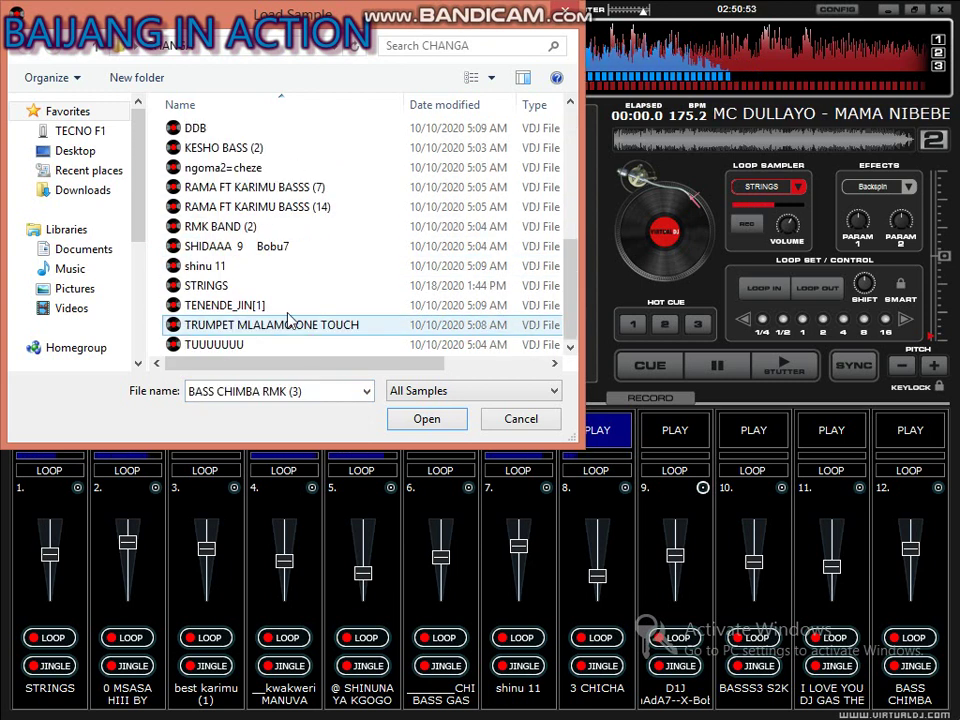
pyautogui.click(276, 247)
pyautogui.doubleClick(277, 207)
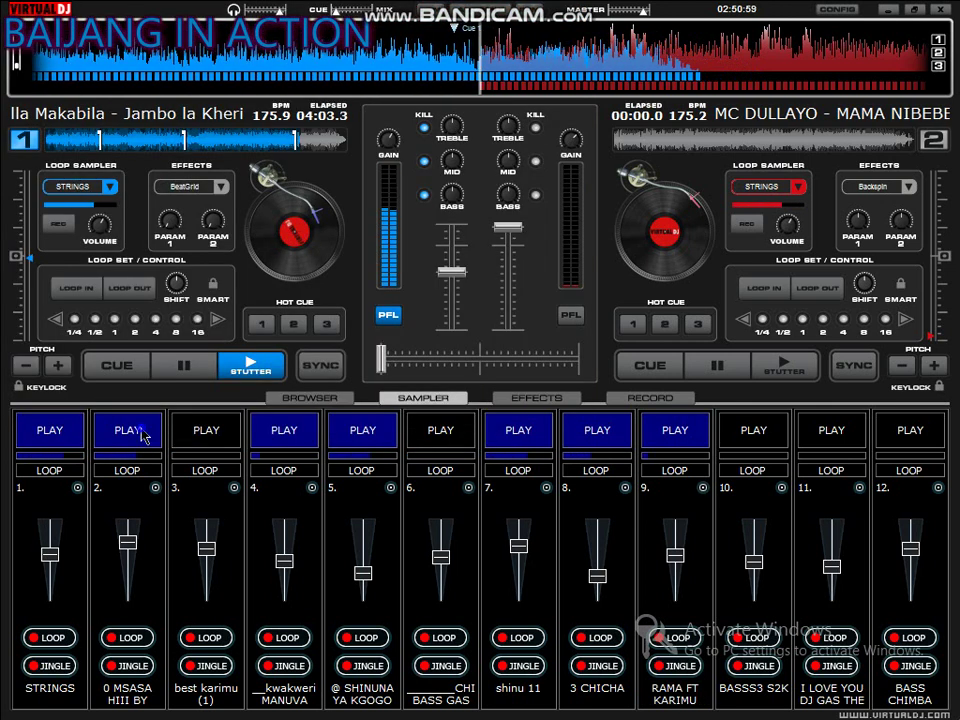
# - Stop slot 2, load the "1 SAAA (2)" sample into it and play it in place of the slot 9 loop
pyautogui.click(143, 437)
pyautogui.click(155, 488)
pyautogui.click(200, 496)
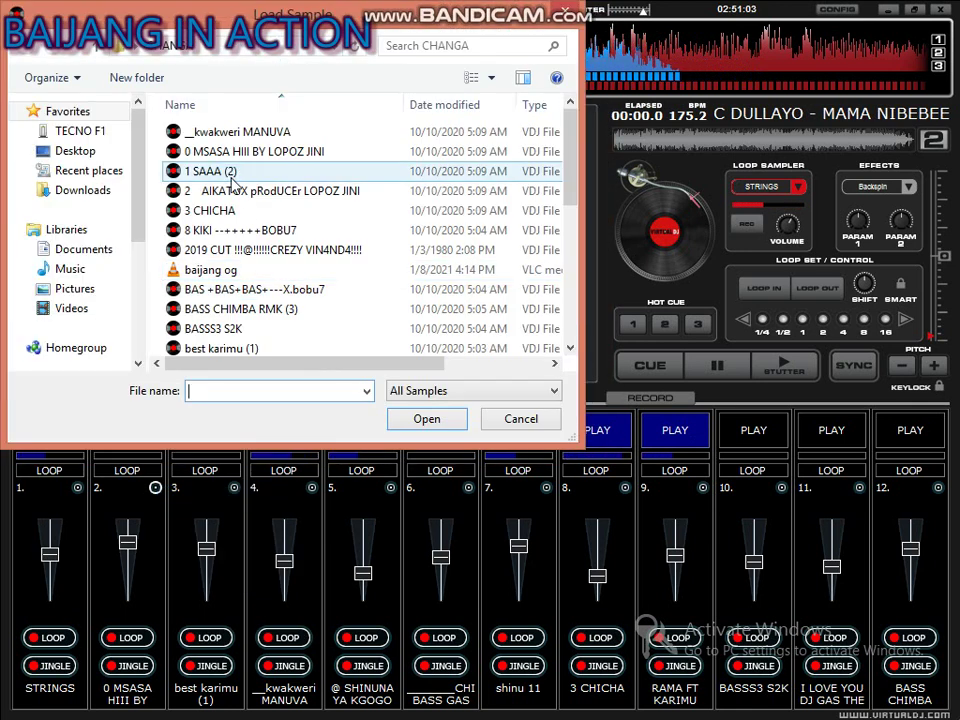
pyautogui.doubleClick(232, 174)
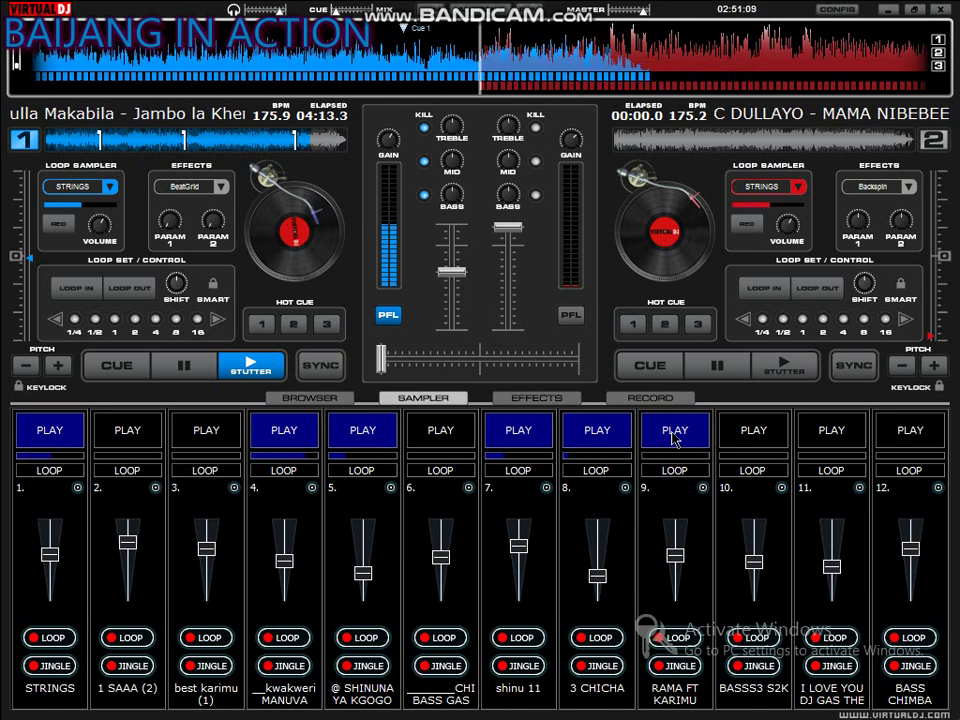
pyautogui.click(675, 440)
pyautogui.click(128, 430)
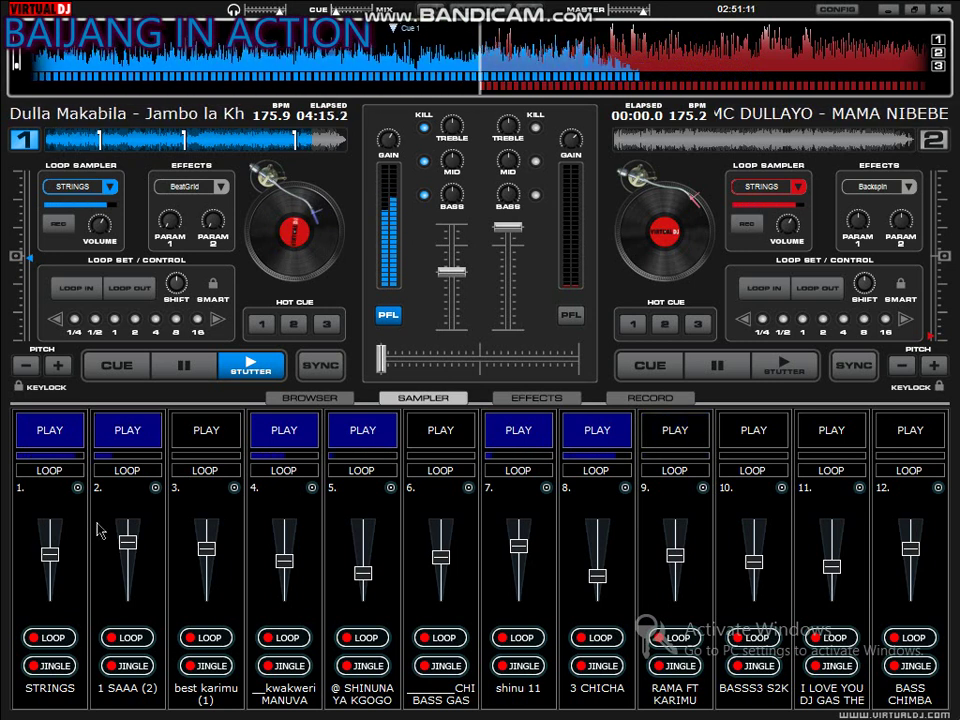
# - Raise slot 2 to almost full volume and play the slot 11 sample with its volume raised
pyautogui.moveTo(128, 542); pyautogui.dragTo(128, 525)
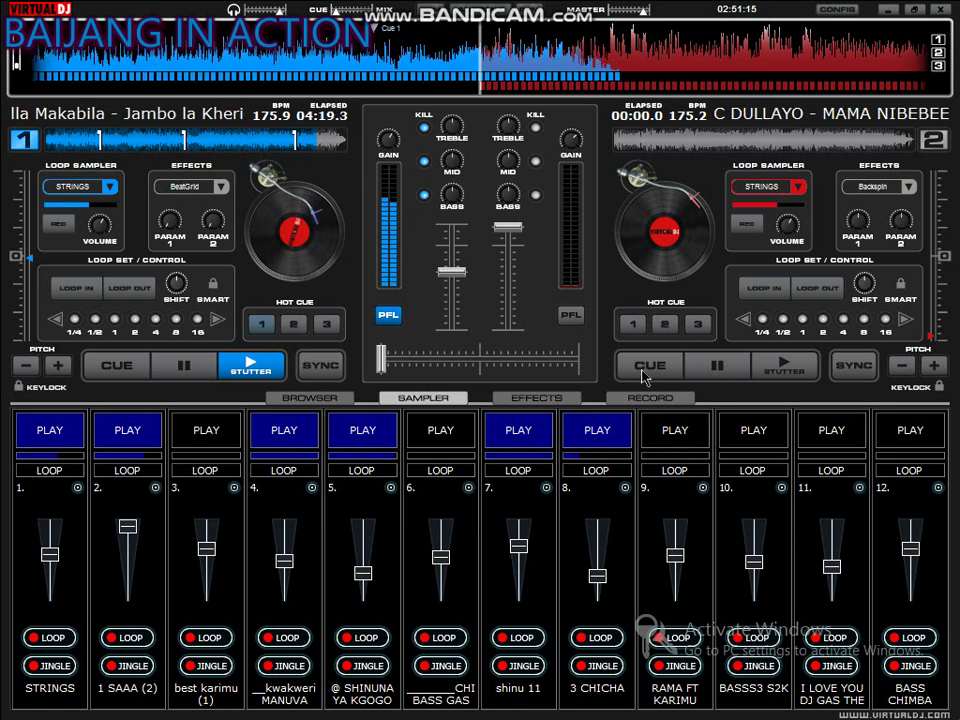
pyautogui.click(831, 430)
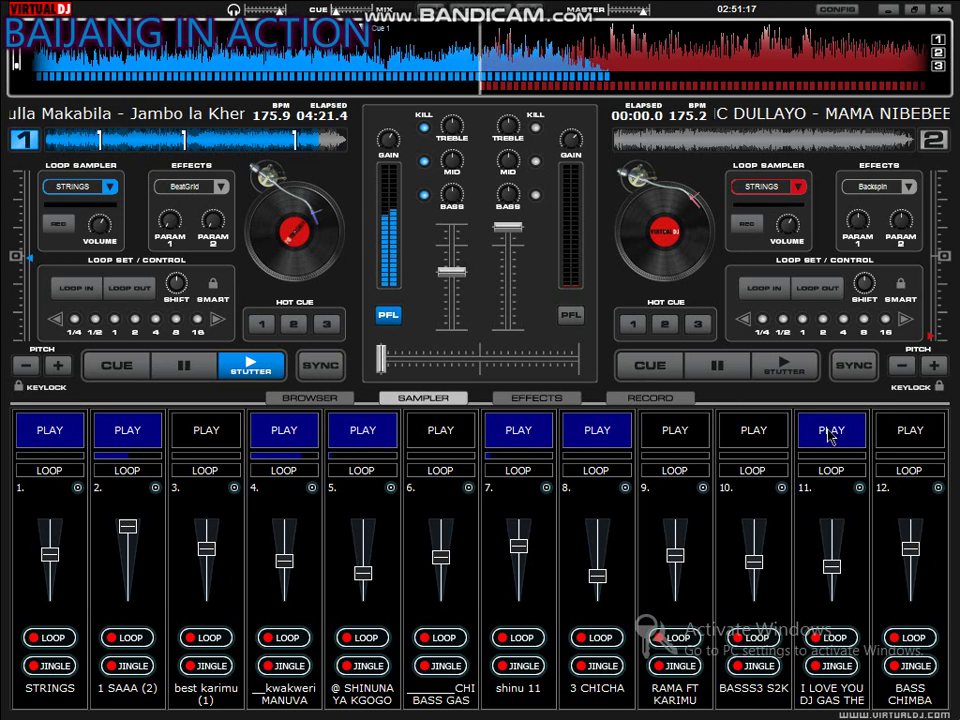
pyautogui.moveTo(831, 566); pyautogui.dragTo(831, 535)
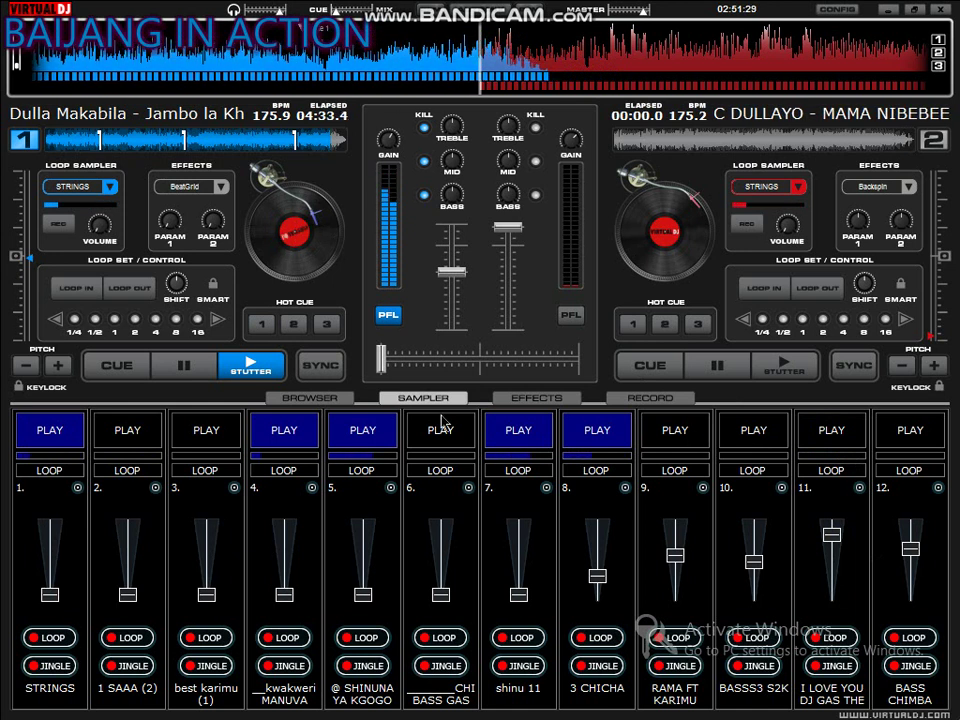
# - Jump deck 1 back to hot cue 1 and stop the sampler loops that are still playing
pyautogui.click(258, 325)
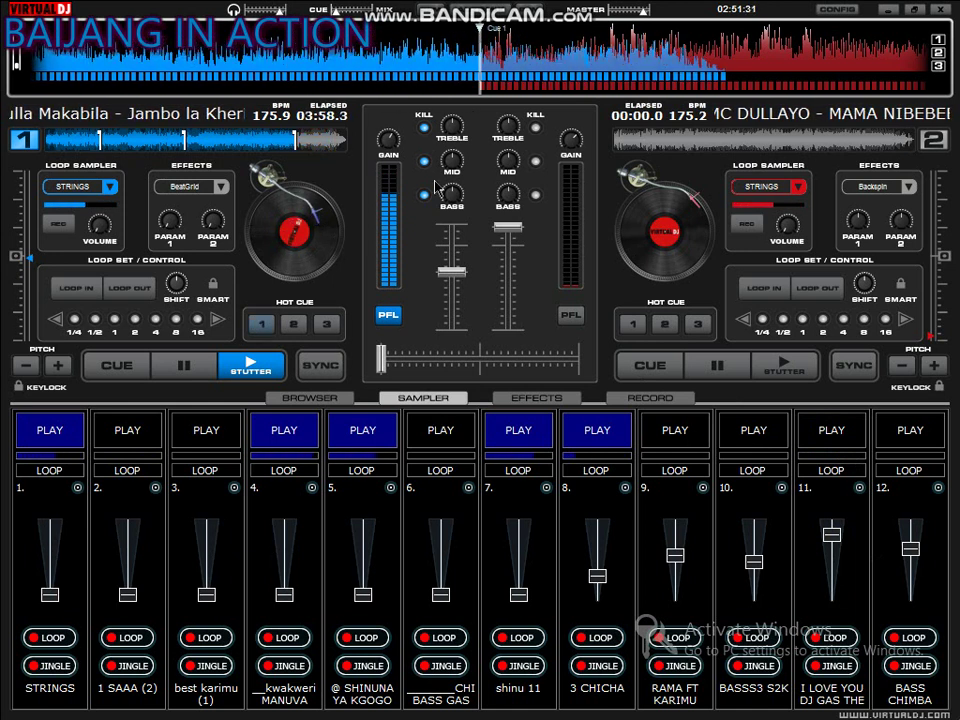
pyautogui.click(500, 446)
pyautogui.click(363, 430)
pyautogui.click(284, 430)
pyautogui.click(45, 432)
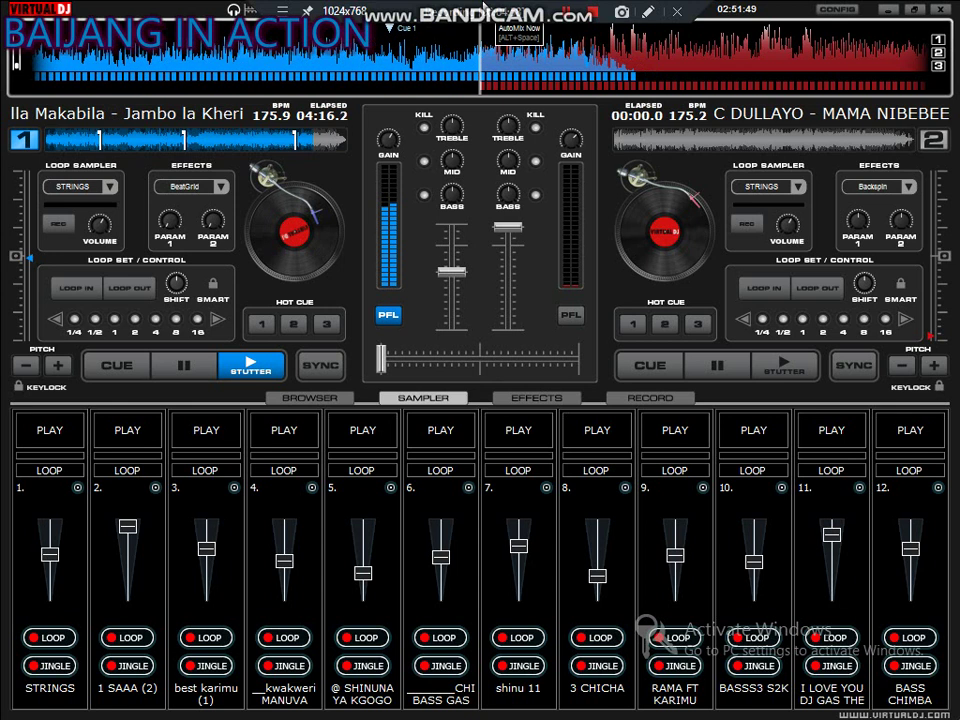
# - Handwrite the DJ's stage name in large red letters across the decks and sampler with Bandicam's drawing pencil
pyautogui.click(645, 12)
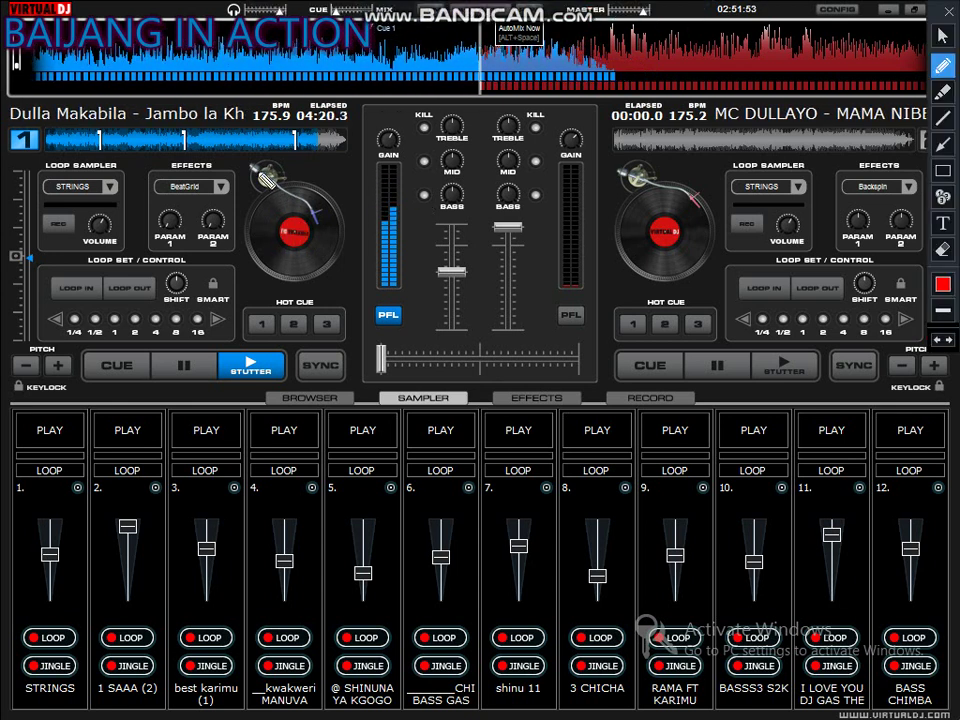
pyautogui.moveTo(266, 262)
pyautogui.mouseDown()
pyautogui.moveTo(247, 427)
pyautogui.moveTo(180, 194)
pyautogui.moveTo(240, 157)
pyautogui.moveTo(373, 350)
pyautogui.moveTo(259, 347)
pyautogui.moveTo(323, 352)
pyautogui.moveTo(452, 403)
pyautogui.moveTo(197, 415)
pyautogui.mouseUp()
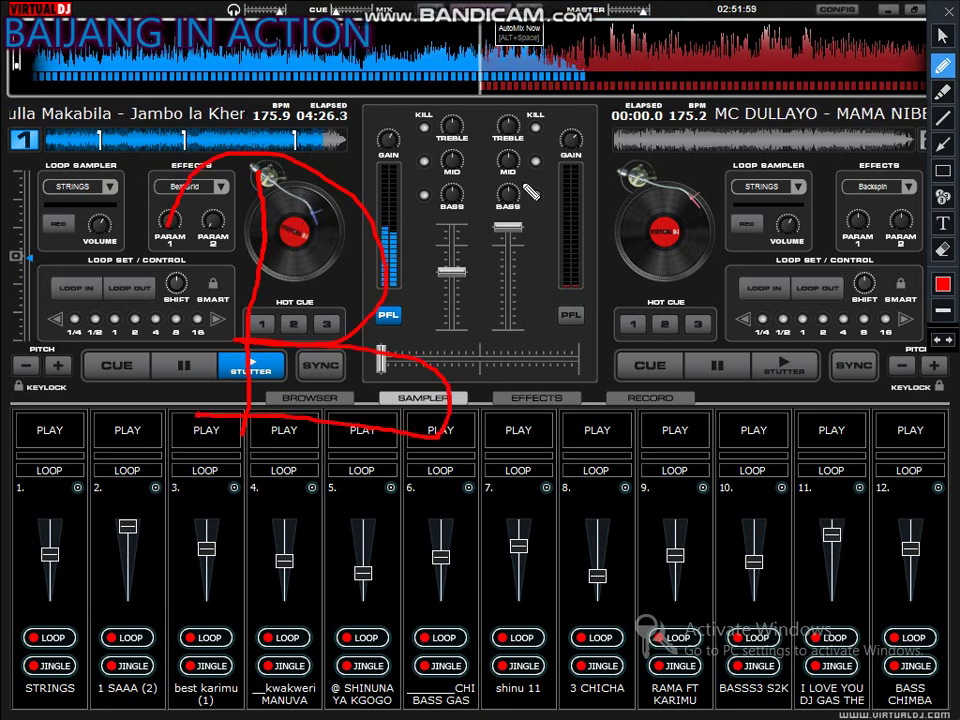
pyautogui.moveTo(442, 180)
pyautogui.mouseDown()
pyautogui.moveTo(548, 353)
pyautogui.moveTo(560, 397)
pyautogui.mouseUp()
pyautogui.moveTo(454, 314); pyautogui.dragTo(533, 302)
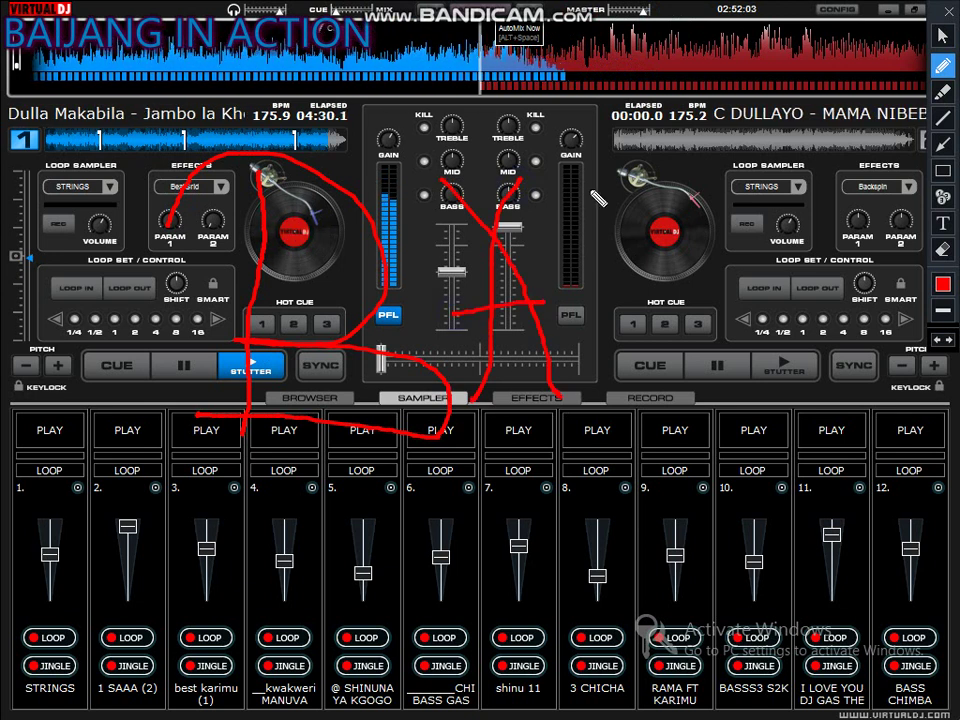
pyautogui.moveTo(648, 202)
pyautogui.mouseDown()
pyautogui.moveTo(696, 190)
pyautogui.moveTo(756, 330)
pyautogui.moveTo(752, 316)
pyautogui.moveTo(766, 388)
pyautogui.moveTo(722, 378)
pyautogui.mouseUp()
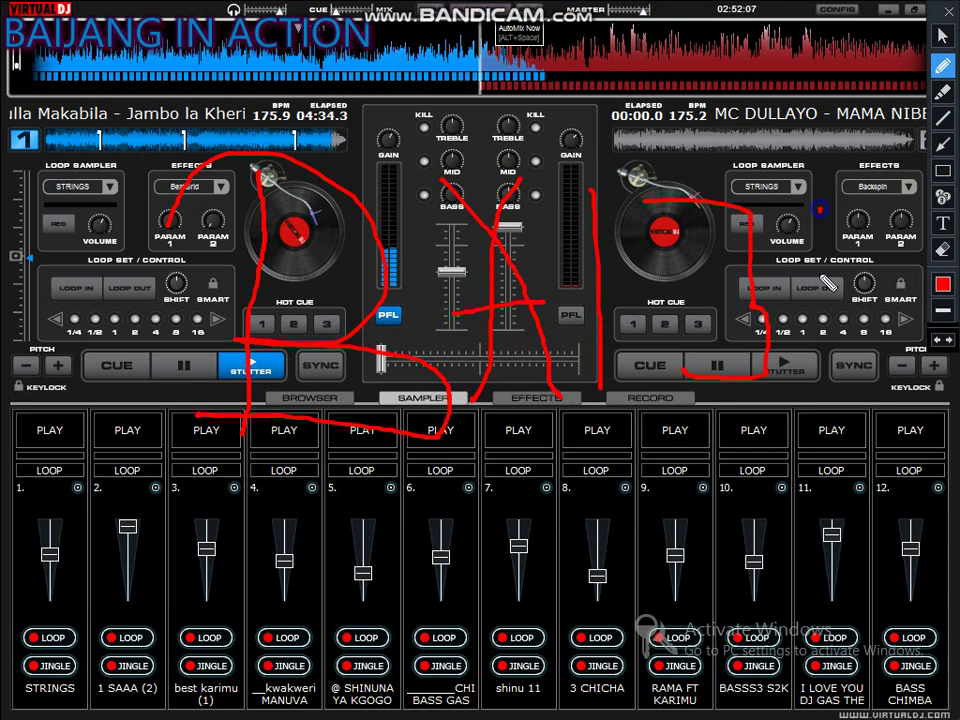
pyautogui.moveTo(798, 202)
pyautogui.mouseDown()
pyautogui.moveTo(876, 343)
pyautogui.moveTo(909, 342)
pyautogui.mouseUp()
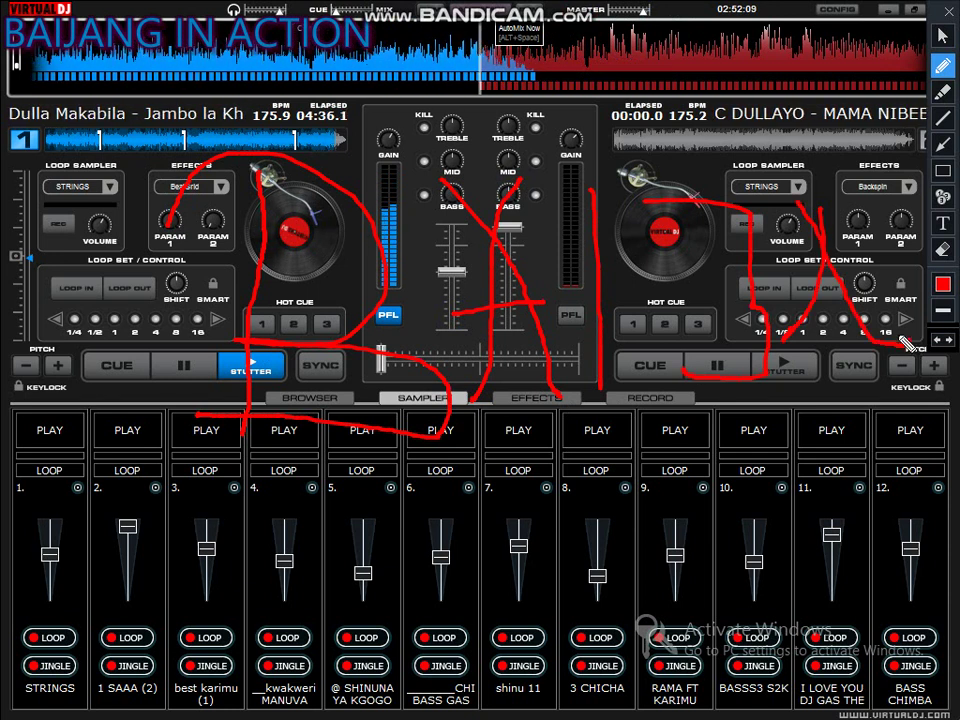
pyautogui.rightClick(795, 300)
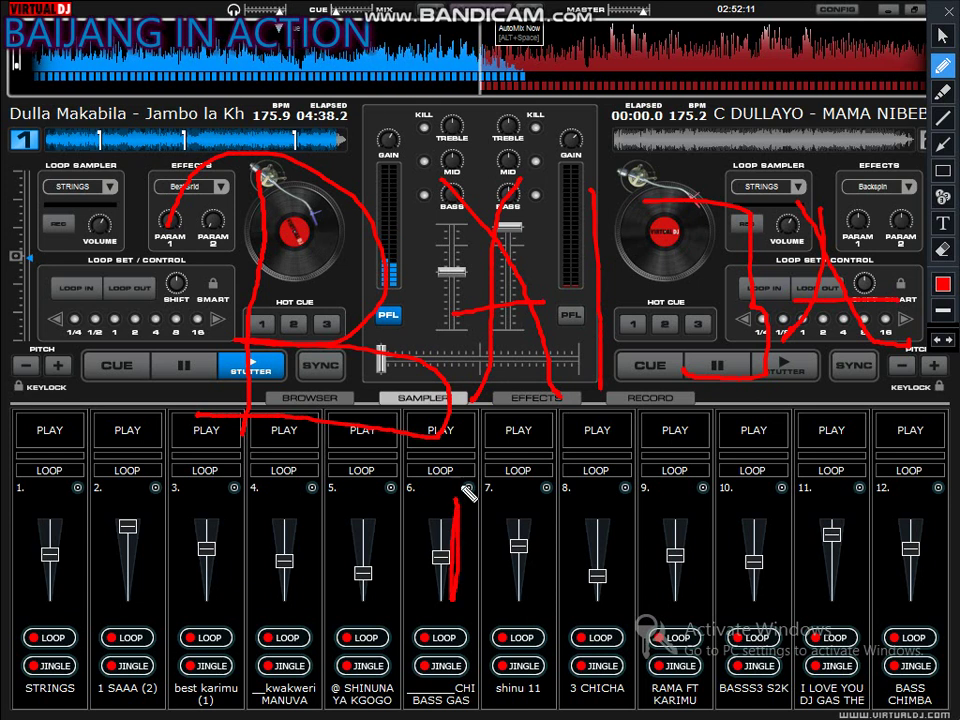
pyautogui.moveTo(463, 497)
pyautogui.mouseDown()
pyautogui.moveTo(511, 539)
pyautogui.moveTo(556, 554)
pyautogui.moveTo(543, 460)
pyautogui.mouseUp()
pyautogui.moveTo(700, 488)
pyautogui.mouseDown()
pyautogui.moveTo(609, 524)
pyautogui.moveTo(618, 594)
pyautogui.moveTo(652, 558)
pyautogui.mouseUp()
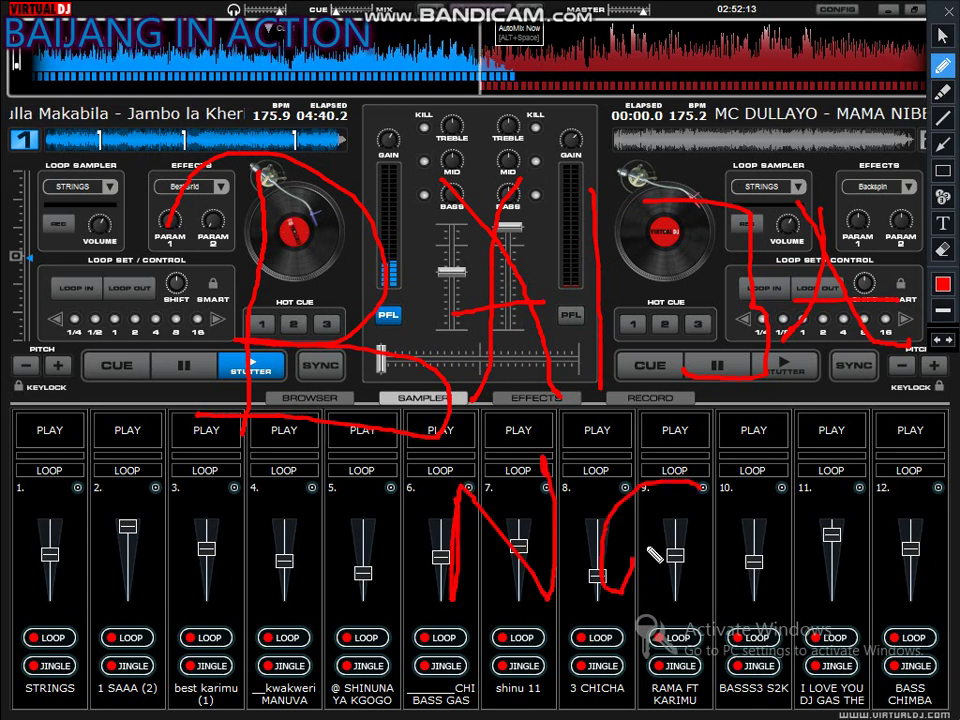
pyautogui.moveTo(678, 605); pyautogui.dragTo(649, 603)
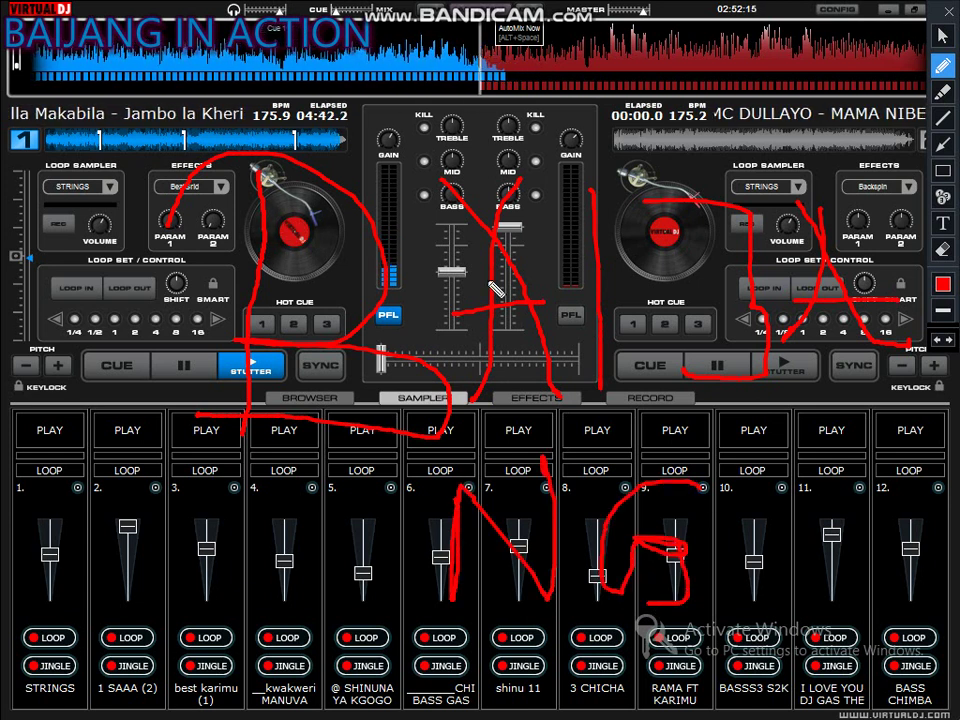